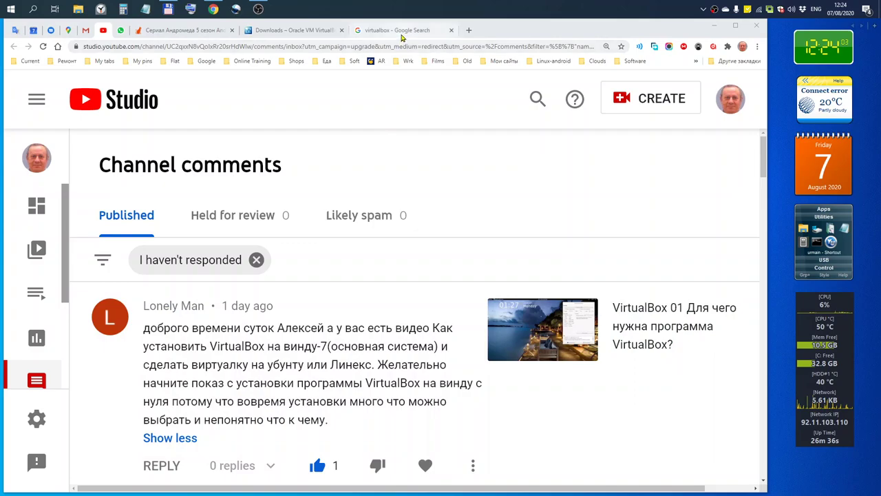
# Open the VirtualBox website from the Google search results and go to its Downloads page.
pyautogui.click(402, 30)
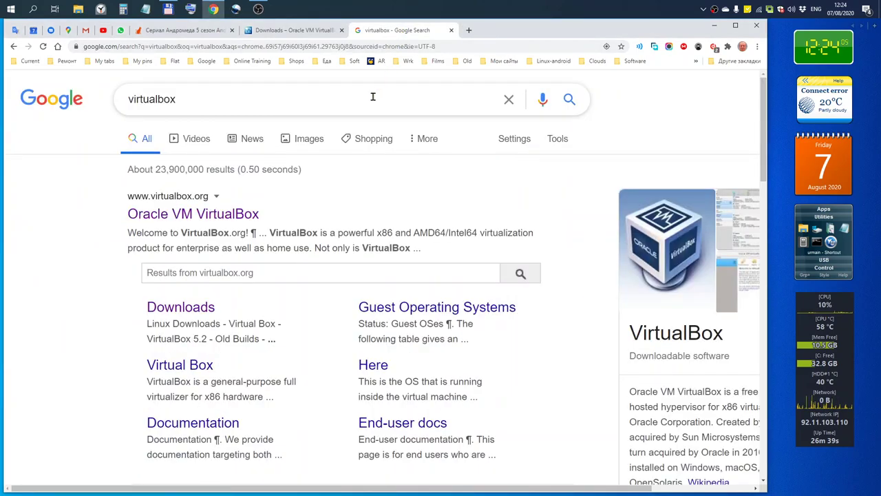
pyautogui.click(185, 370)
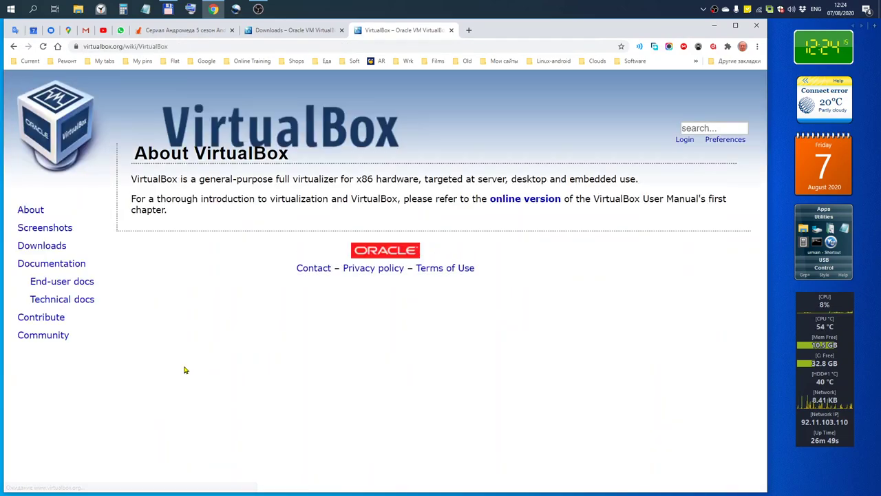
pyautogui.click(49, 246)
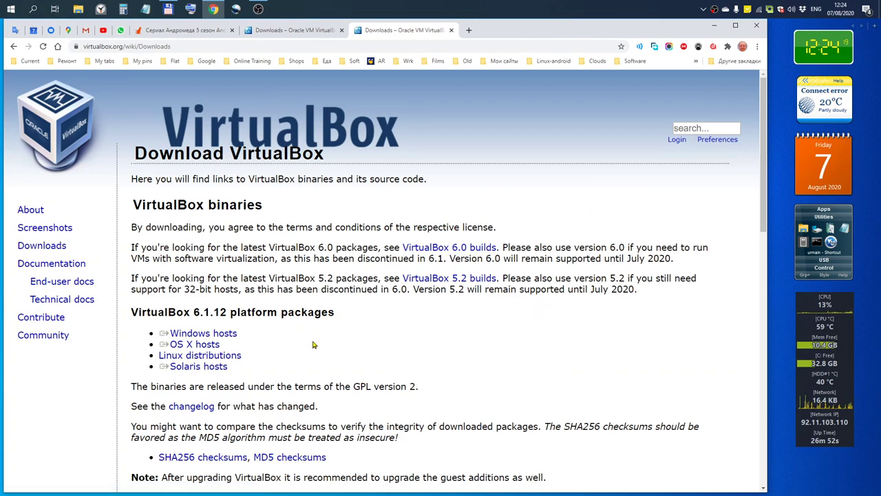
# Download the VirtualBox 6.1.12 Extension Pack for all supported platforms to the Downloads folder.
pyautogui.scroll(-3, 311, 342)
pyautogui.moveTo(312, 343); pyautogui.dragTo(237, 343)
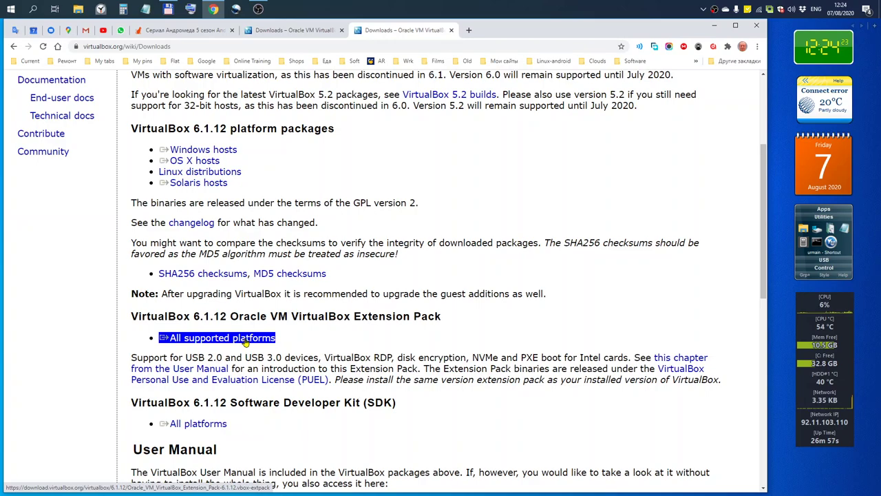
pyautogui.hotkey('ctrl', 'c')
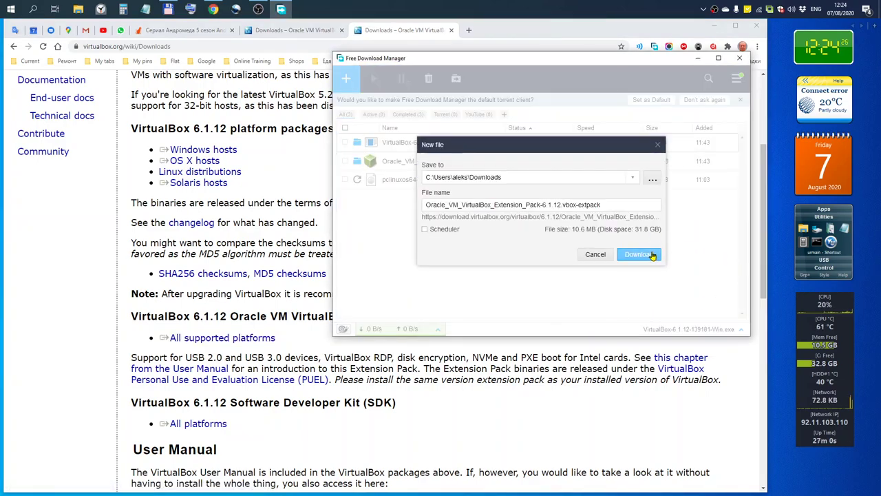
pyautogui.click(638, 254)
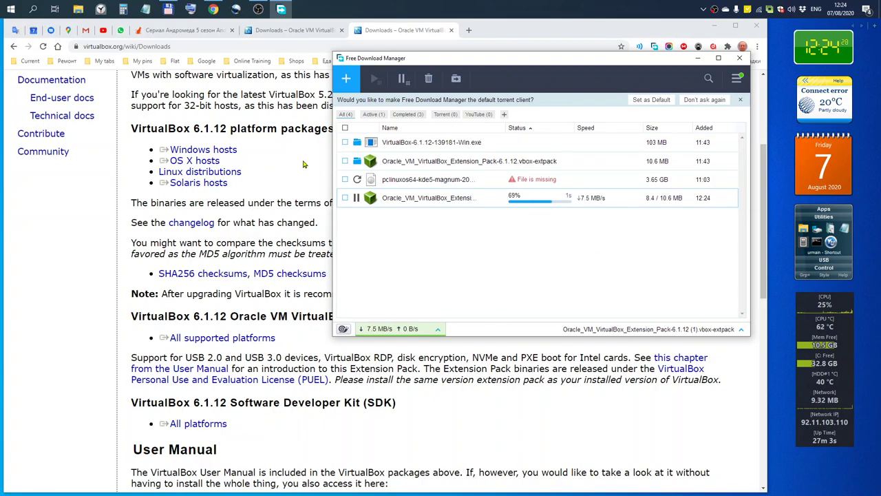
# Download the VirtualBox 6.1.12 package for Windows hosts to the Downloads folder and minimize the download manager.
pyautogui.moveTo(157, 150); pyautogui.dragTo(233, 150)
pyautogui.hotkey('ctrl', 'c')
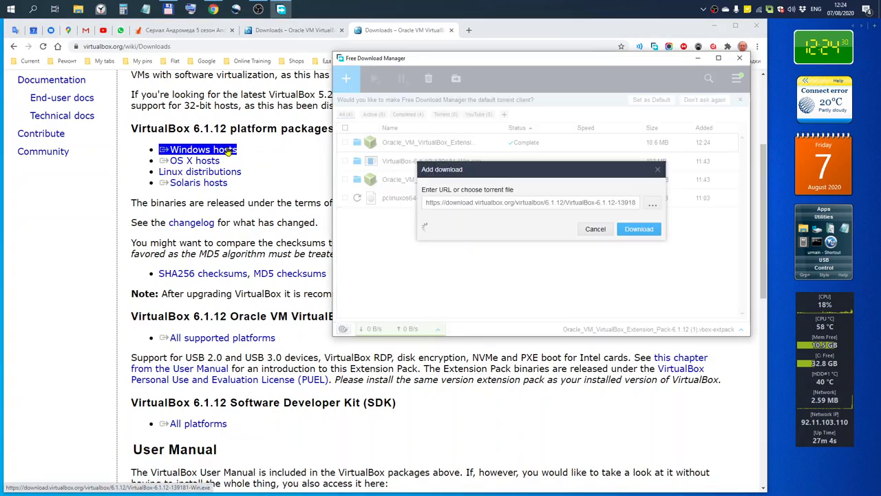
pyautogui.click(638, 254)
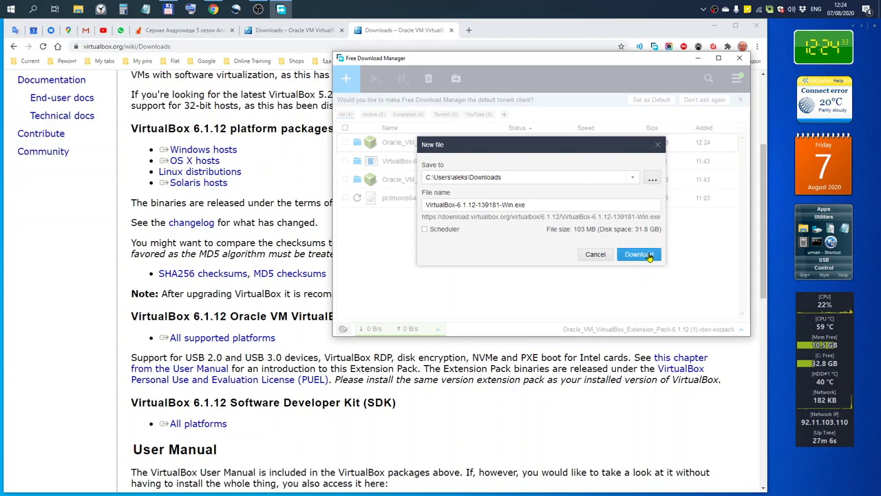
pyautogui.click(699, 58)
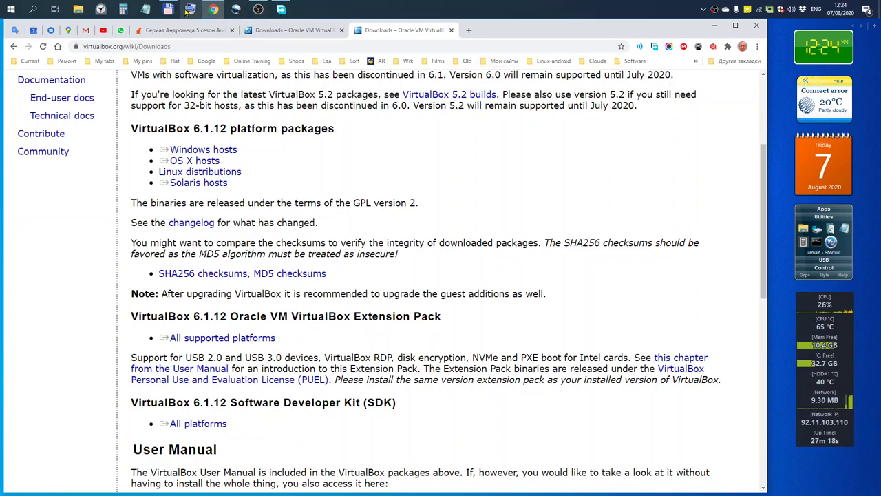
# Switch to File Explorer and delete VirtualBox-6.1.12-139181-Win and the Extension Pack file marked (1) from the Downloads folder.
pyautogui.moveTo(168, 9)
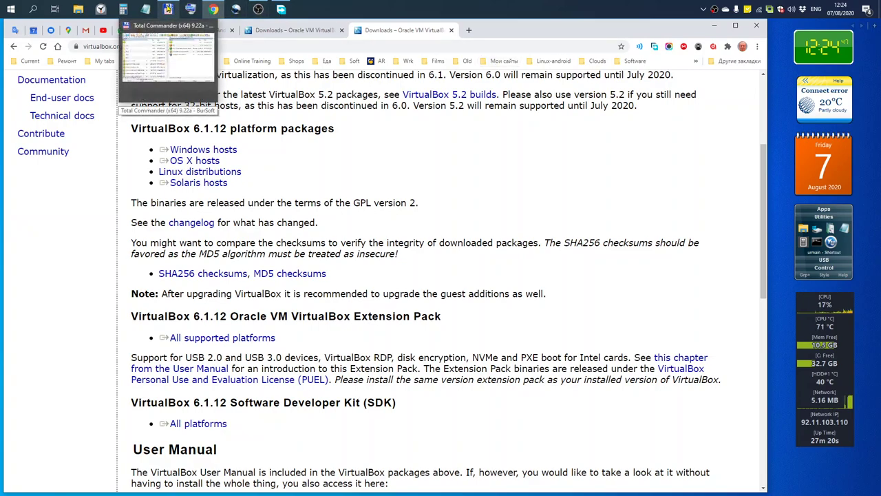
pyautogui.click(80, 10)
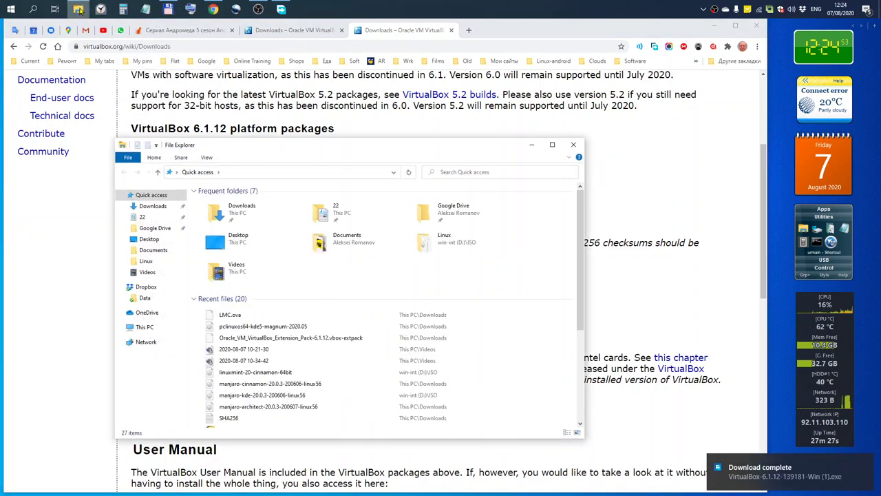
pyautogui.click(153, 206)
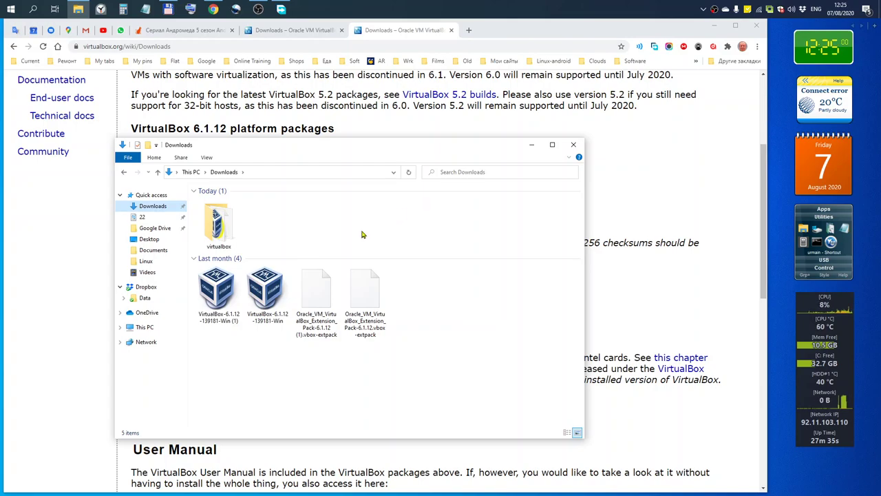
pyautogui.click(247, 324)
pyautogui.keyDown('ctrl'); pyautogui.click(308, 313); pyautogui.keyUp('ctrl')
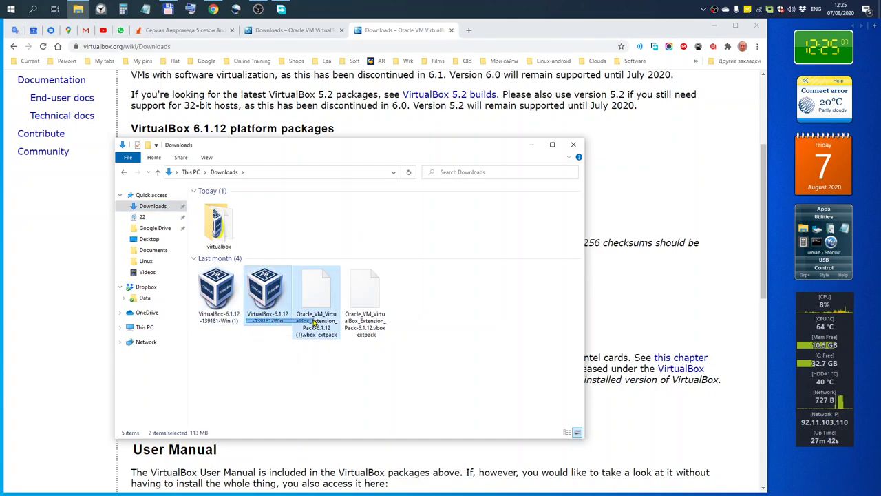
pyautogui.rightClick(310, 300)
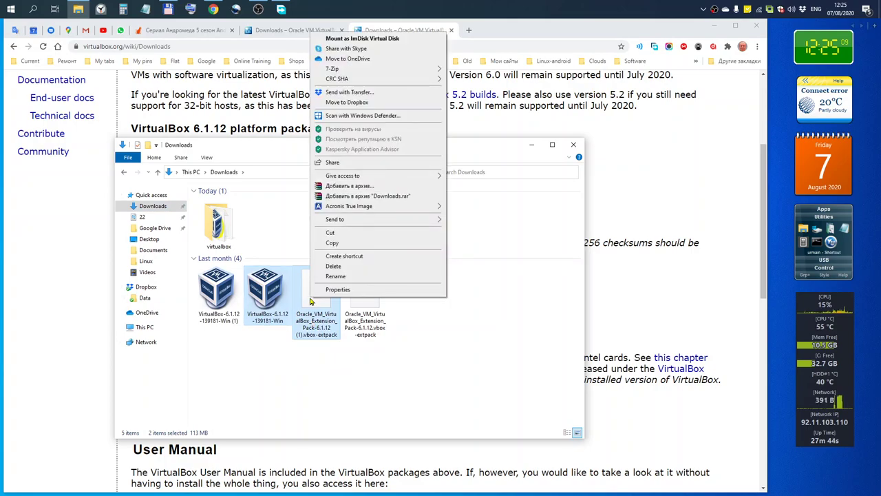
pyautogui.click(333, 266)
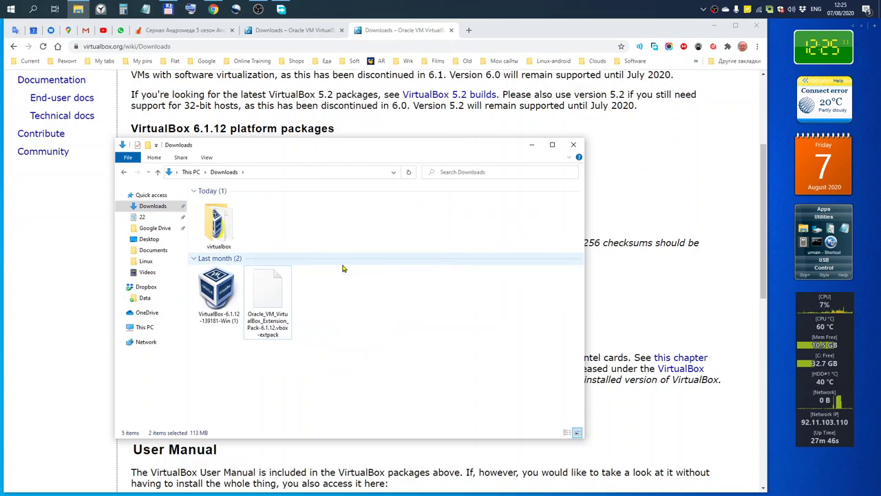
# Run the VirtualBox-6.1.12-139181-Win (1) installer, minimize the browser, and accept the default features and install location.
pyautogui.click(220, 288)
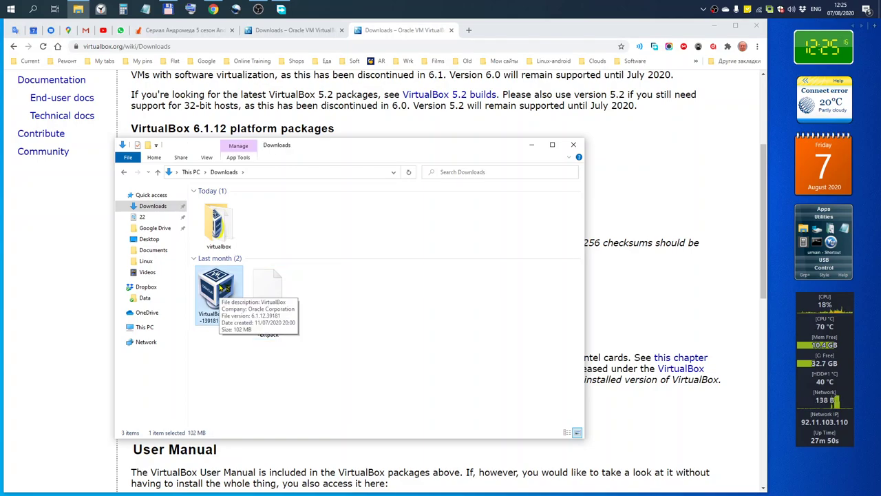
pyautogui.doubleClick(221, 288)
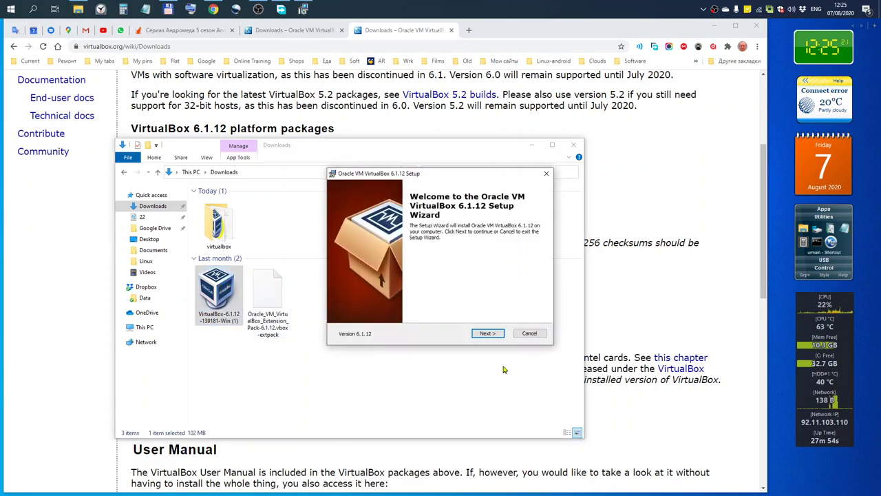
pyautogui.click(486, 334)
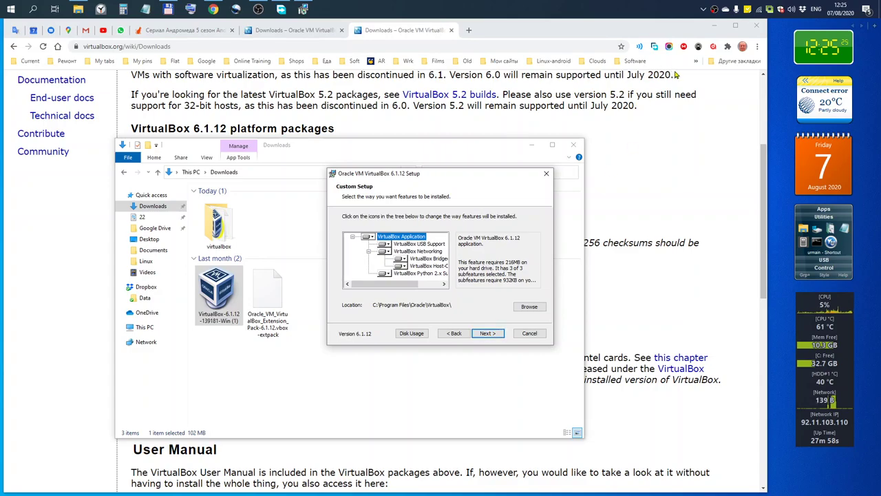
pyautogui.click(715, 26)
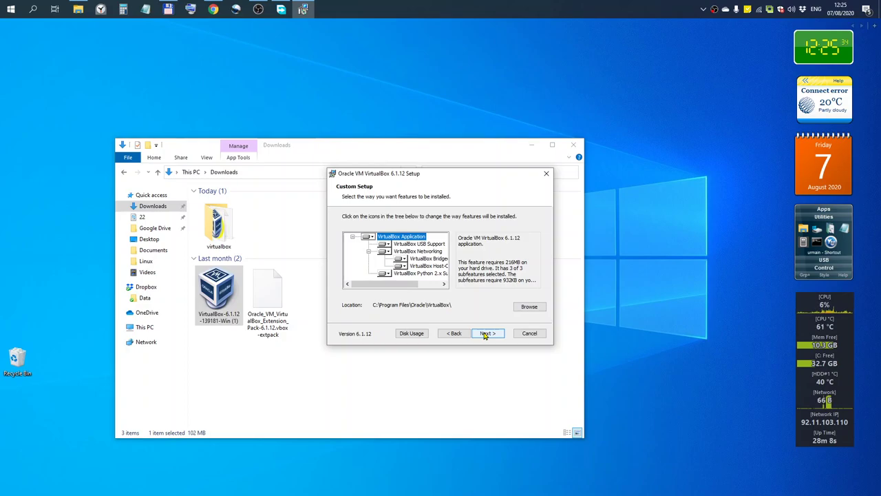
pyautogui.click(485, 334)
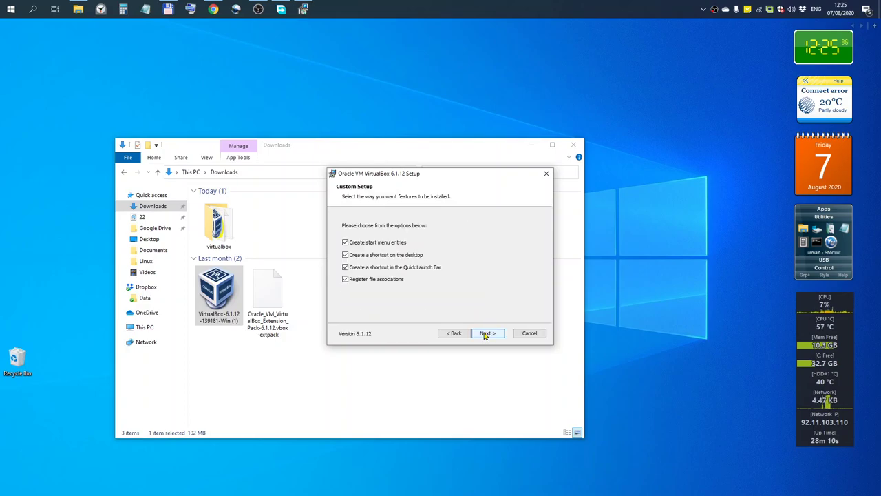
# Install VirtualBox with all shortcut and file association options kept, finish setup with VirtualBox starting, and close File Explorer.
pyautogui.click(485, 334)
pyautogui.click(488, 333)
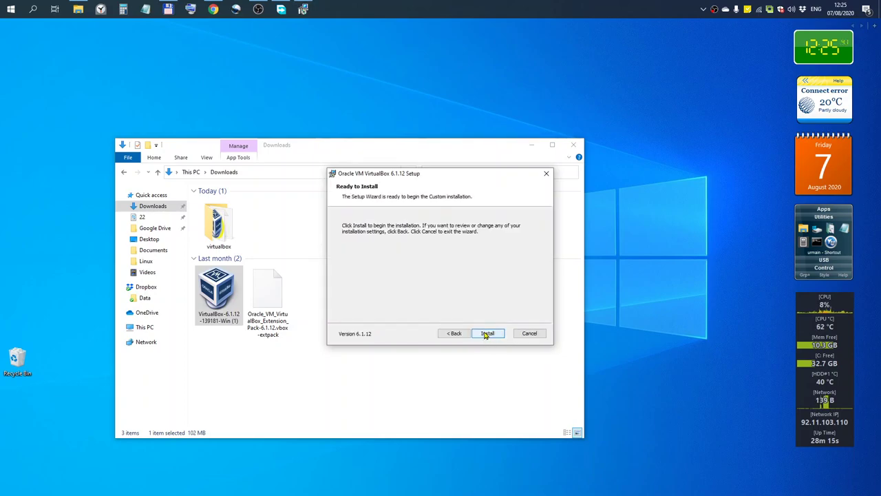
pyautogui.click(487, 334)
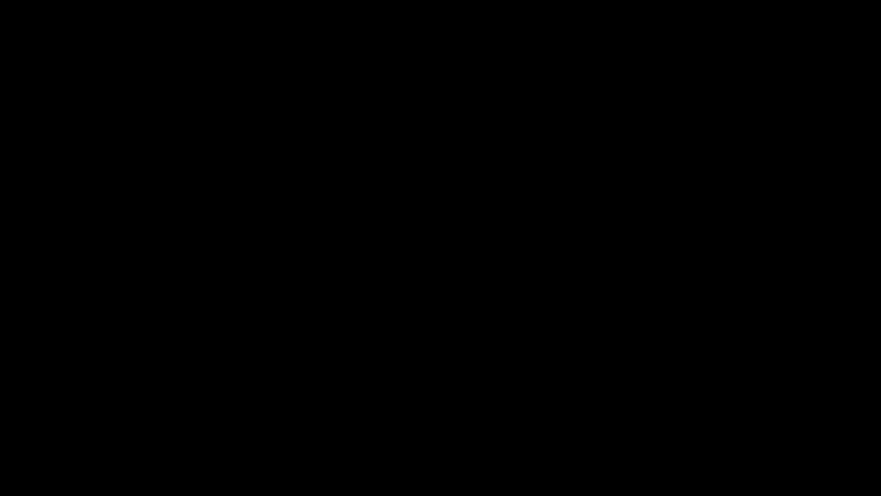
pyautogui.click(424, 309)
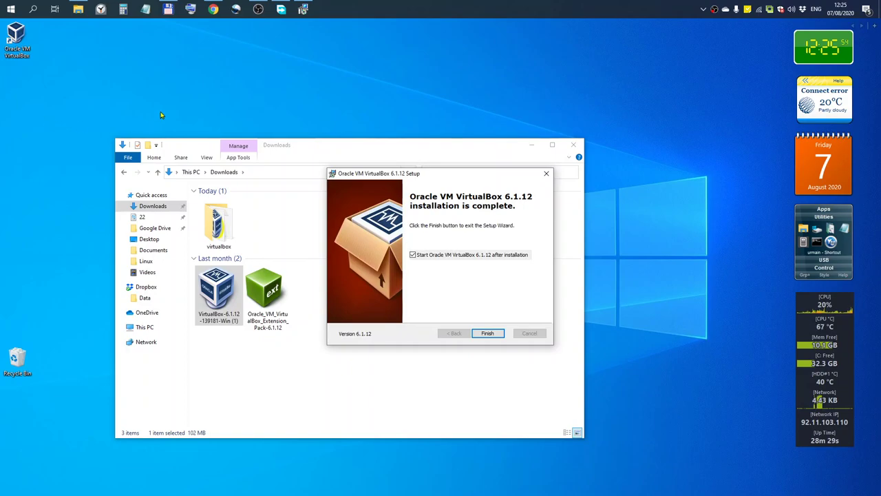
pyautogui.click(488, 334)
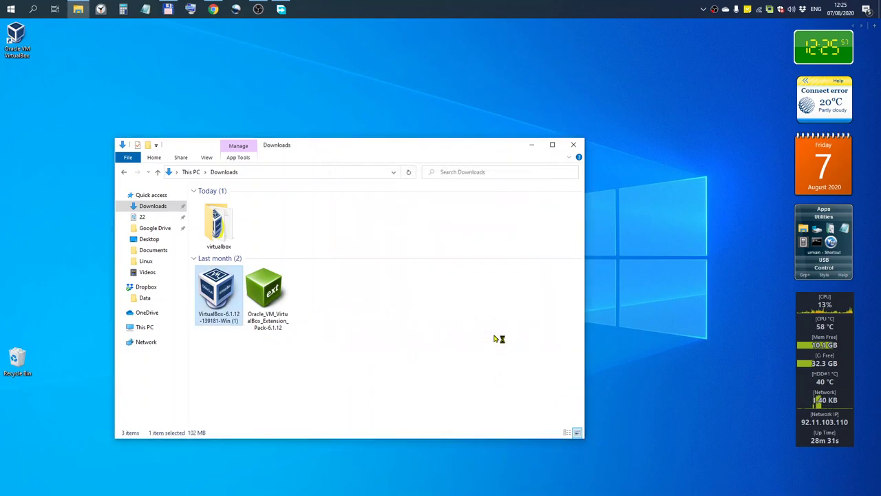
pyautogui.click(578, 149)
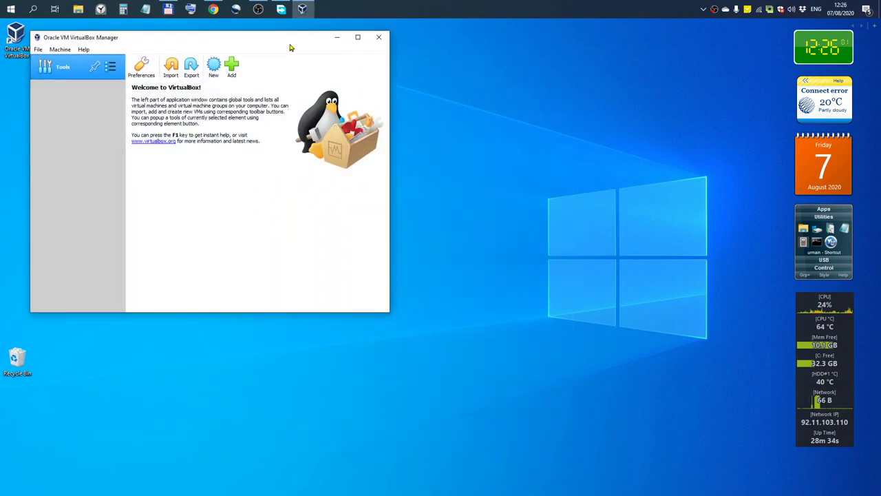
# Remove the already installed Oracle VM VirtualBox Extension Pack from the extension packages in the VirtualBox preferences.
pyautogui.moveTo(287, 39); pyautogui.dragTo(530, 94)
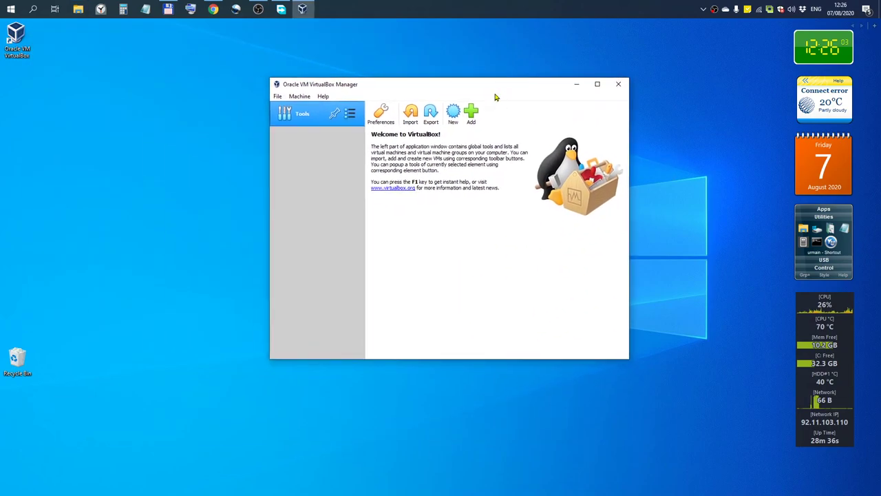
pyautogui.click(278, 97)
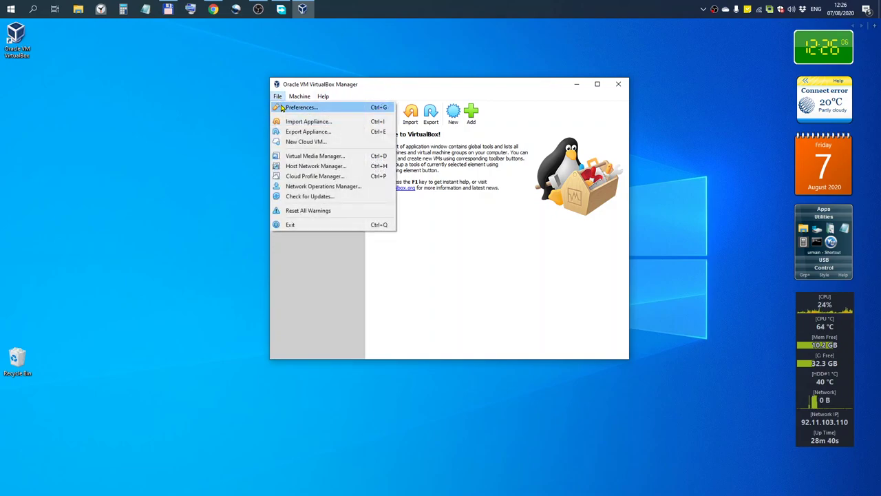
pyautogui.click(282, 108)
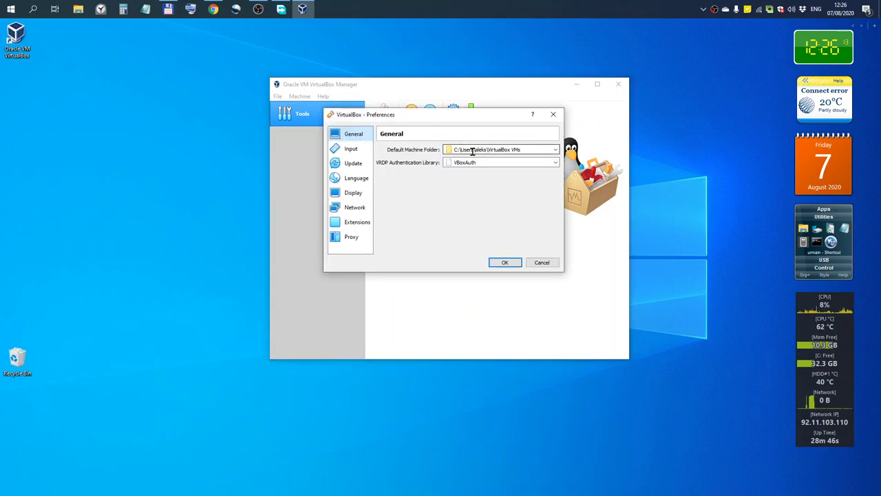
pyautogui.click(364, 225)
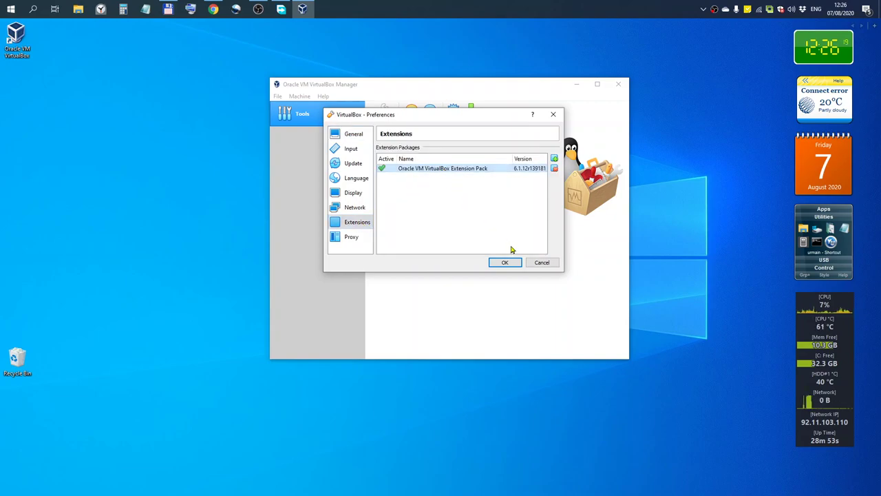
pyautogui.click(555, 170)
pyautogui.click(424, 224)
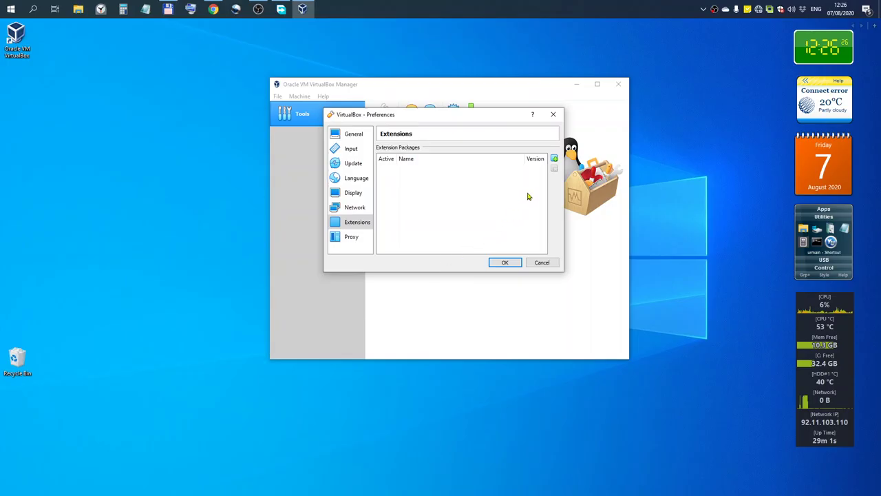
# Install Oracle_VM_VirtualBox_Extension_Pack-6.1.12 from the Downloads folder, agree to its license, and save the preferences.
pyautogui.click(555, 159)
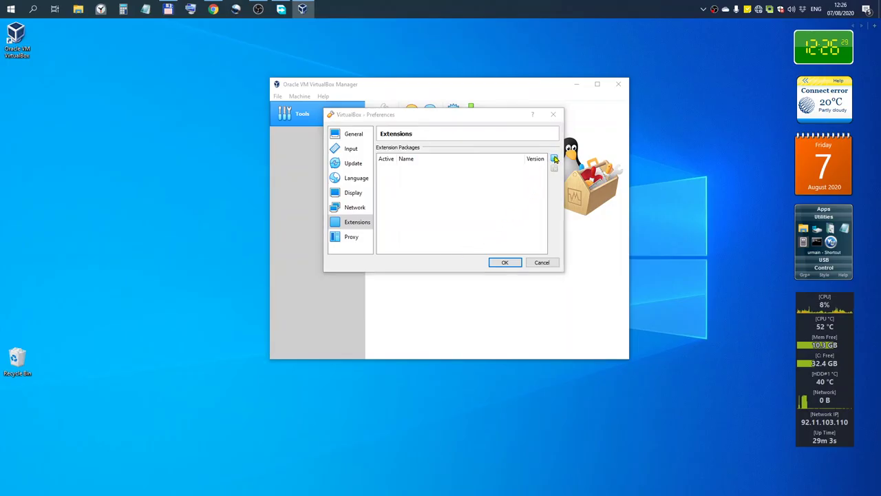
pyautogui.click(488, 227)
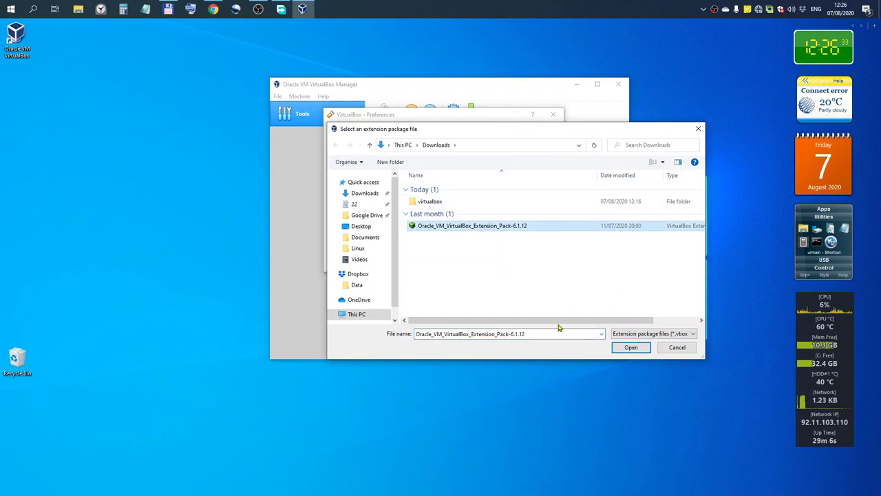
pyautogui.click(631, 348)
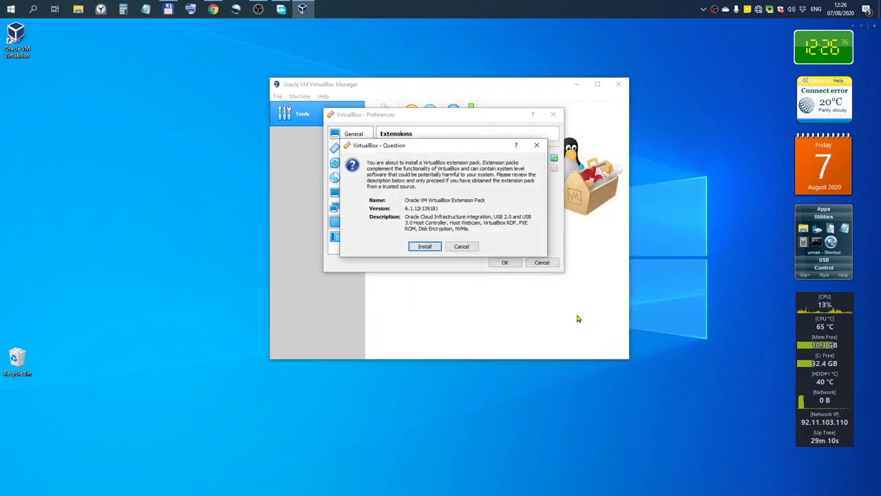
pyautogui.click(431, 249)
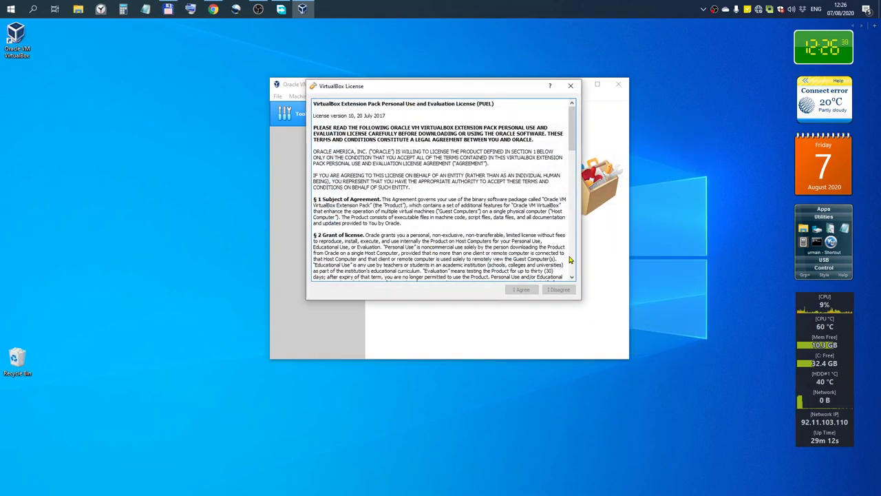
pyautogui.scroll(-15, 569, 263)
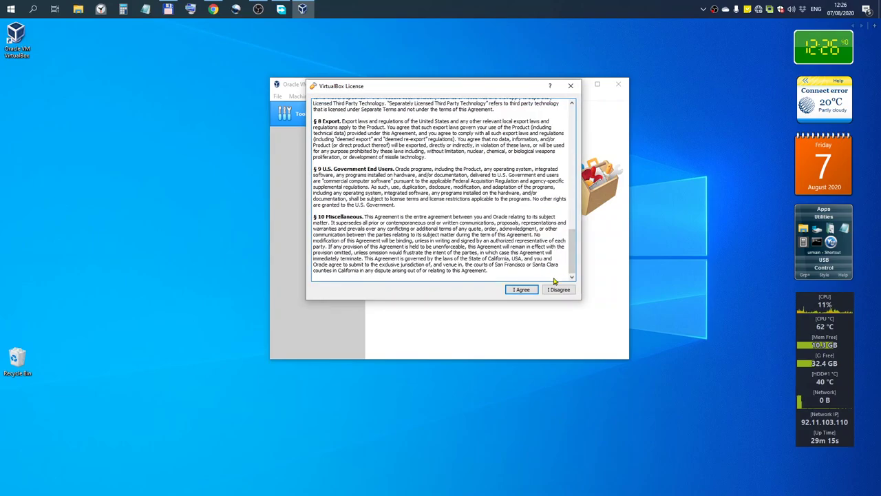
pyautogui.click(529, 289)
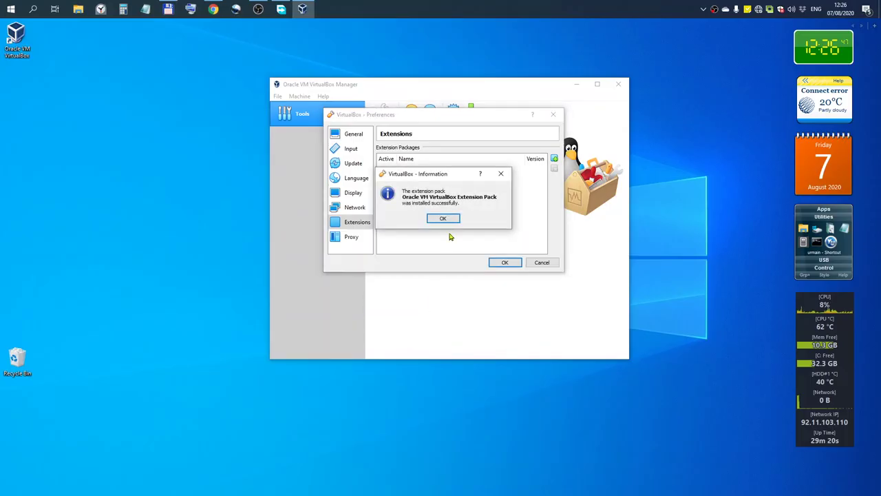
pyautogui.click(444, 218)
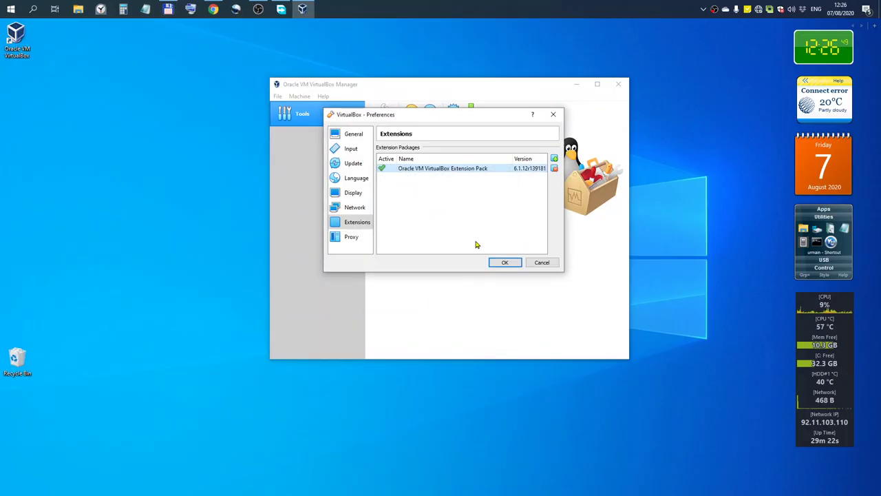
pyautogui.click(504, 262)
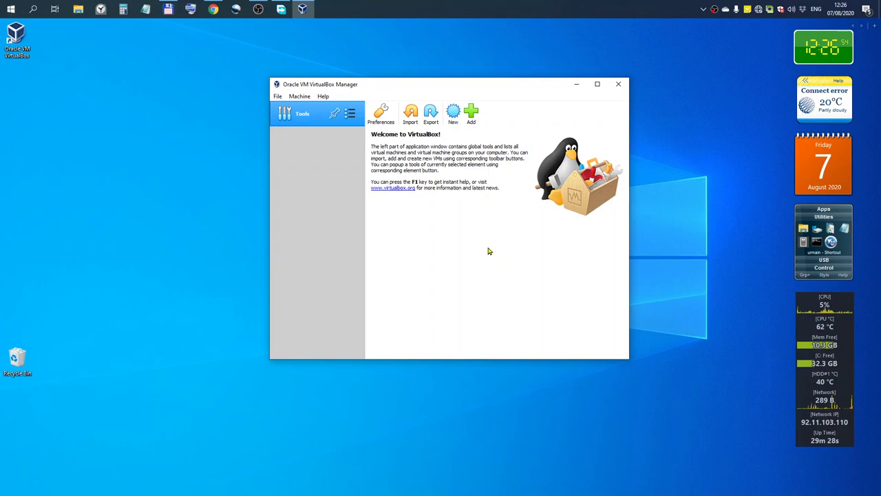
# Empty the Recycle Bin on the desktop and confirm the permanent deletion of its items.
pyautogui.rightClick(16, 360)
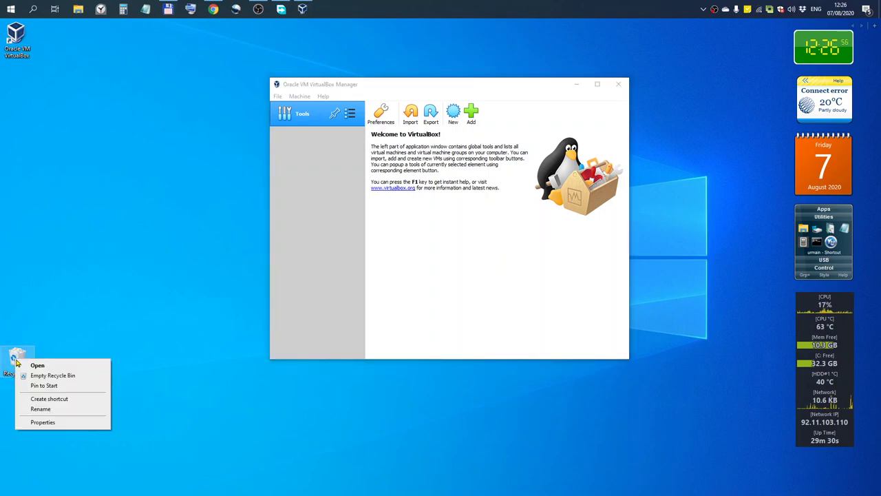
pyautogui.click(49, 376)
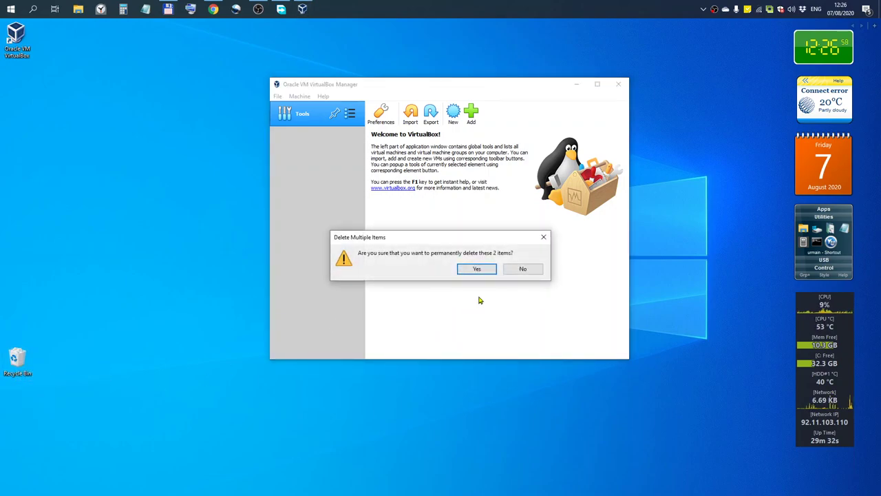
pyautogui.click(477, 268)
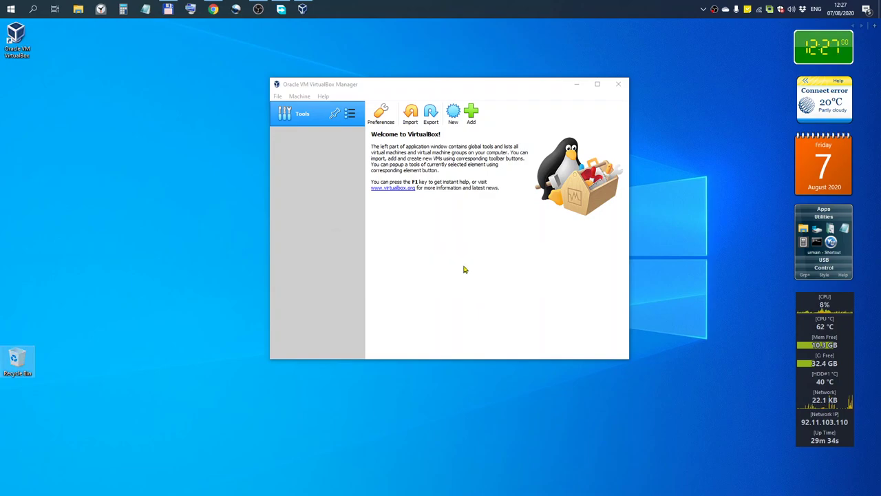
# Start a new virtual machine in VirtualBox and name it test 1 using the On-Screen Keyboard, then minimize the keyboard.
pyautogui.click(307, 184)
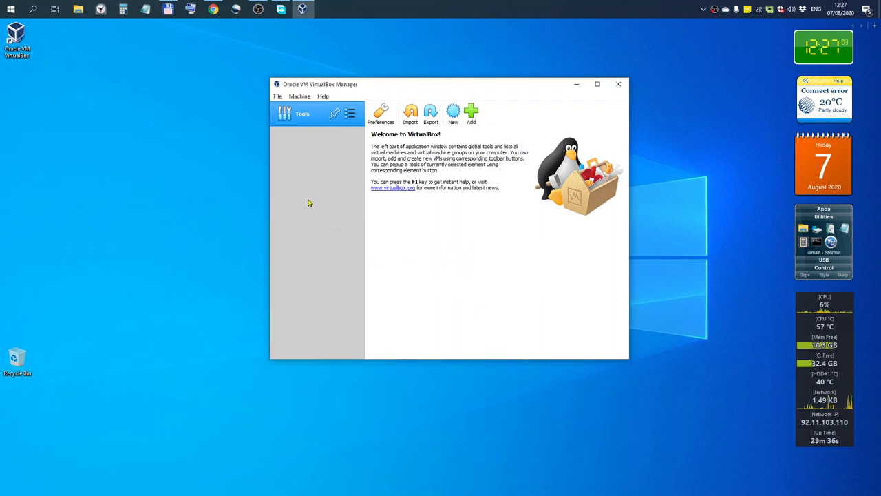
pyautogui.click(454, 114)
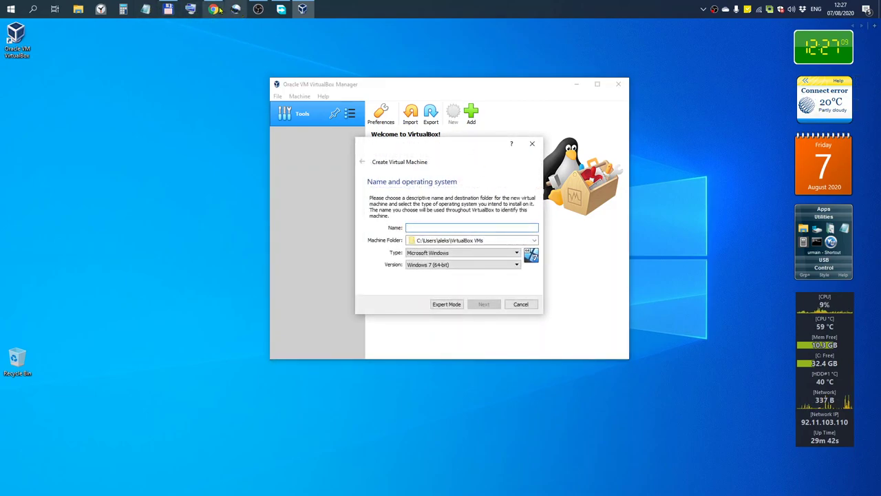
pyautogui.click(190, 9)
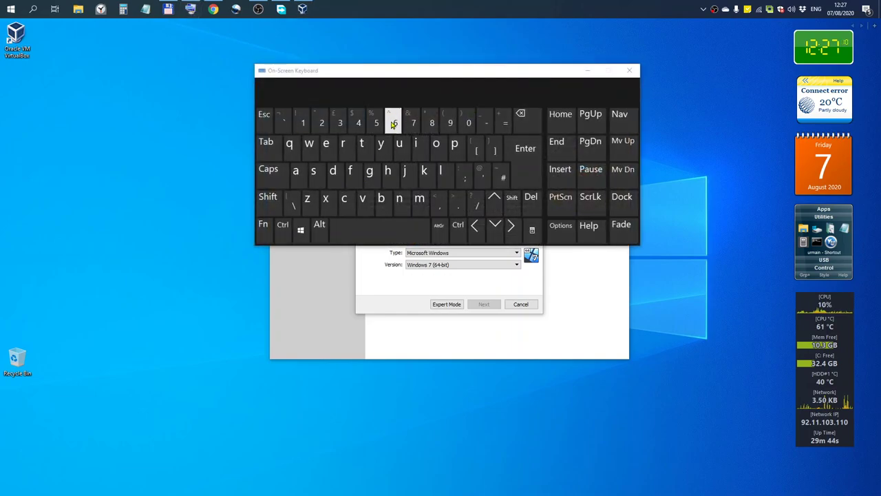
pyautogui.moveTo(429, 71); pyautogui.dragTo(688, 90)
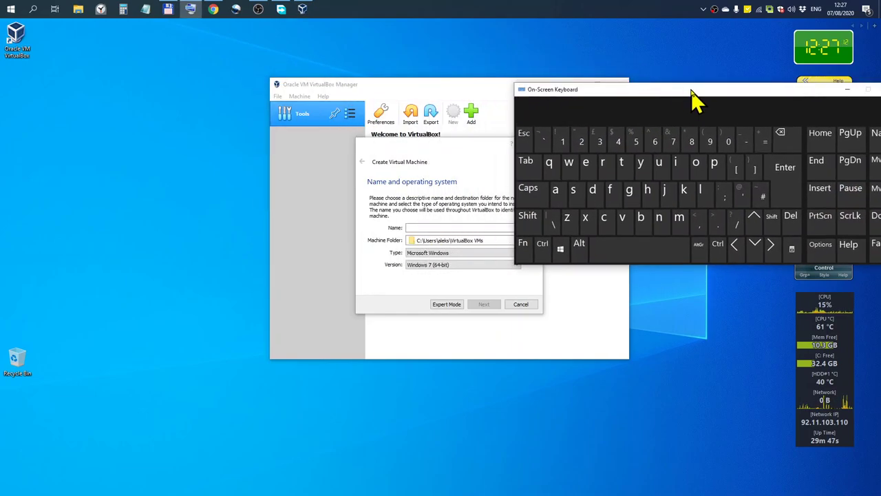
pyautogui.click(457, 228)
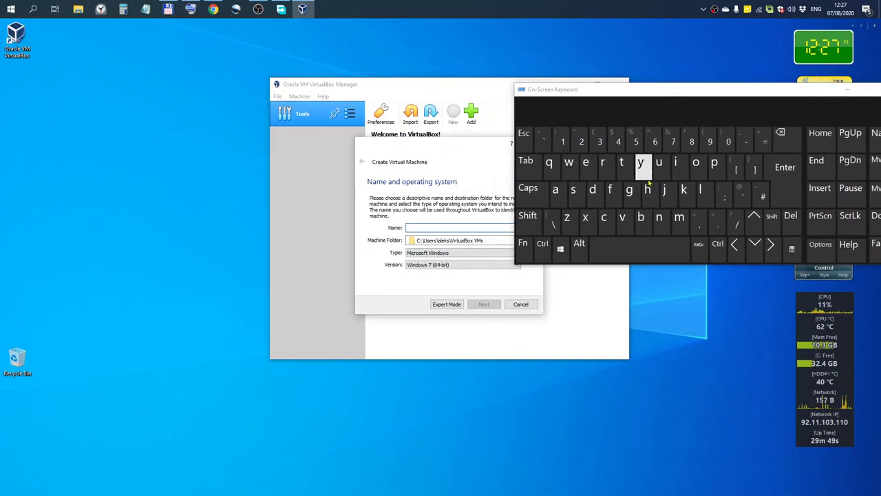
pyautogui.click(619, 167)
pyautogui.click(585, 166)
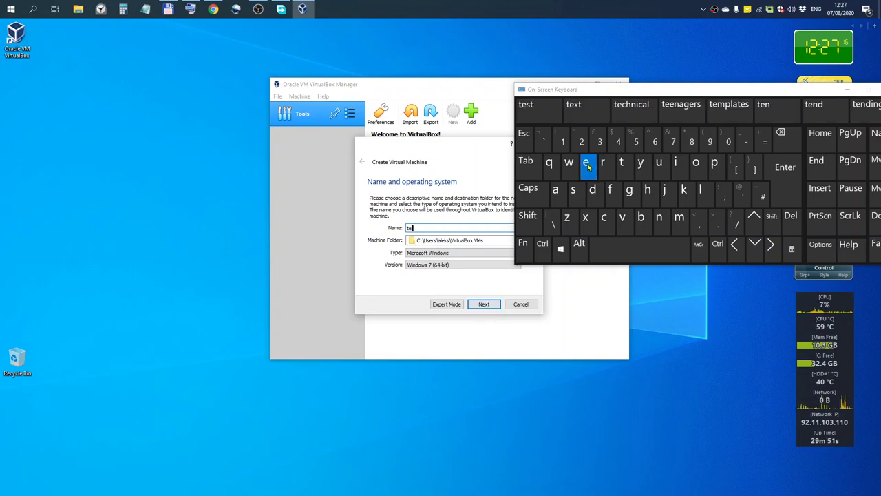
pyautogui.click(575, 190)
pyautogui.click(624, 166)
pyautogui.click(648, 251)
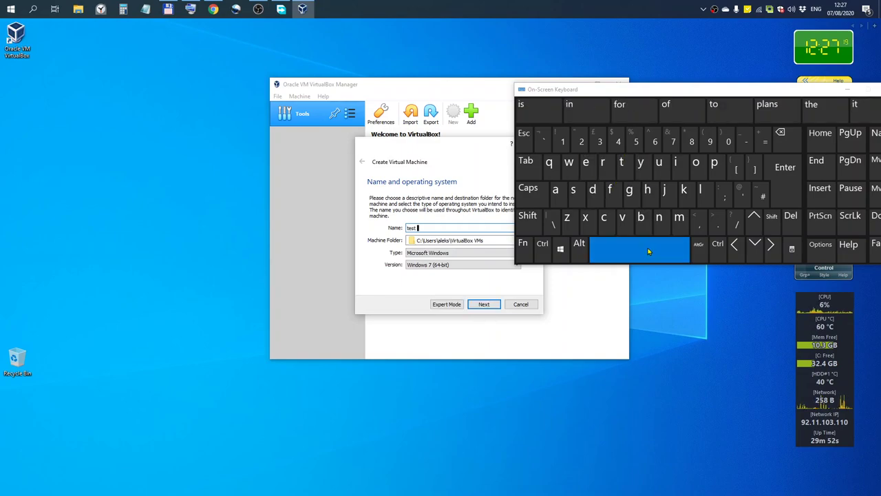
pyautogui.click(562, 141)
pyautogui.click(850, 91)
# Set the new machine's operating system to Linux, version Oracle (64-bit), and its memory size to 9832 MB.
pyautogui.click(478, 256)
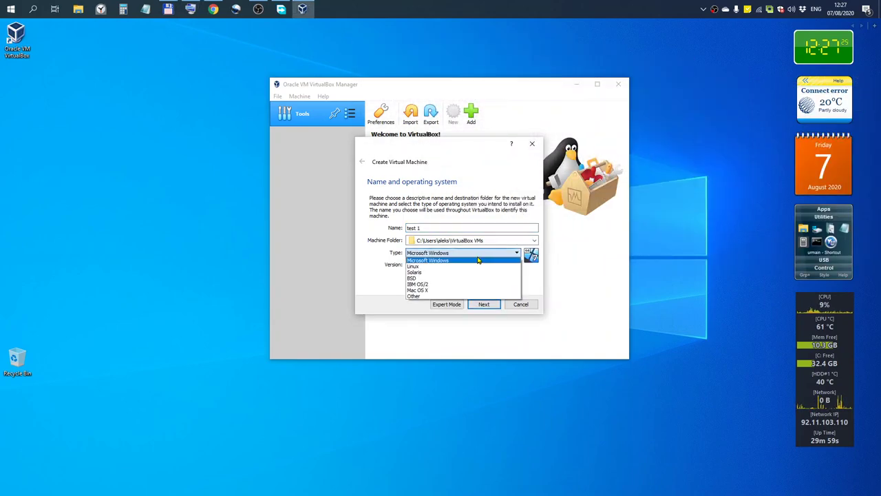
pyautogui.click(466, 261)
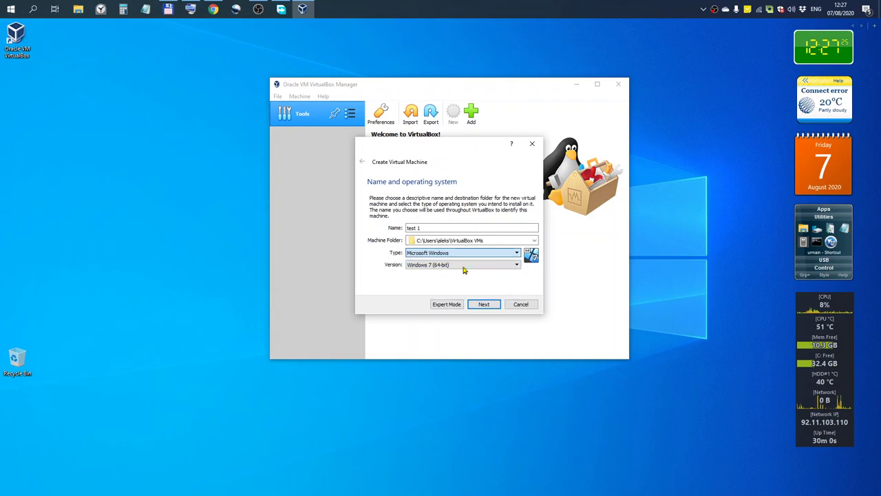
pyautogui.click(485, 305)
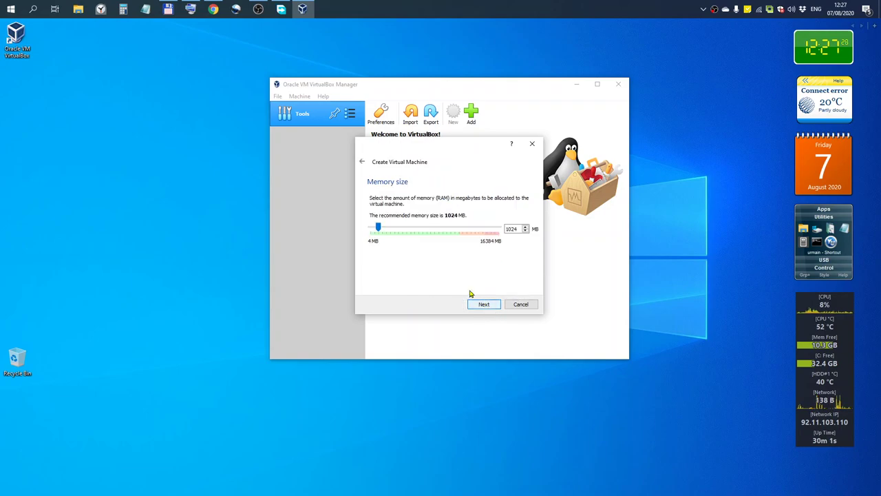
pyautogui.moveTo(377, 230); pyautogui.dragTo(445, 246)
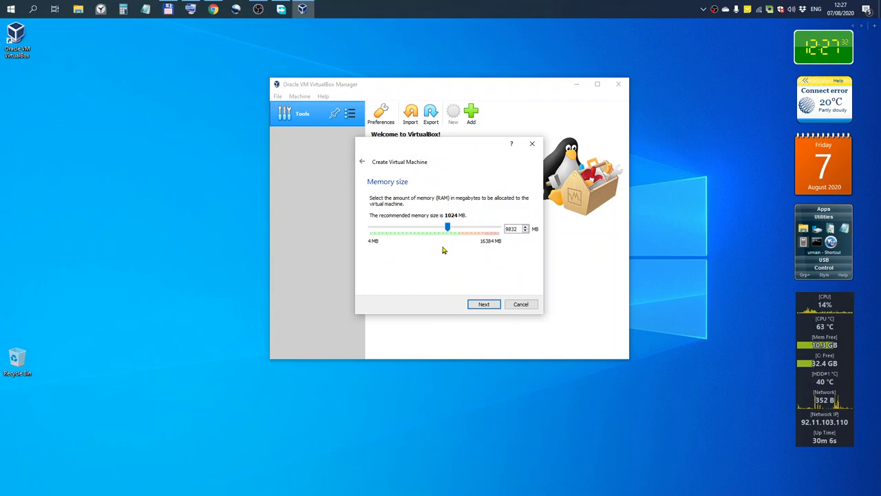
pyautogui.click(484, 305)
# Create a new VDI virtual hard disk of 12.00 GB for the machine, keeping the suggested file location.
pyautogui.click(485, 306)
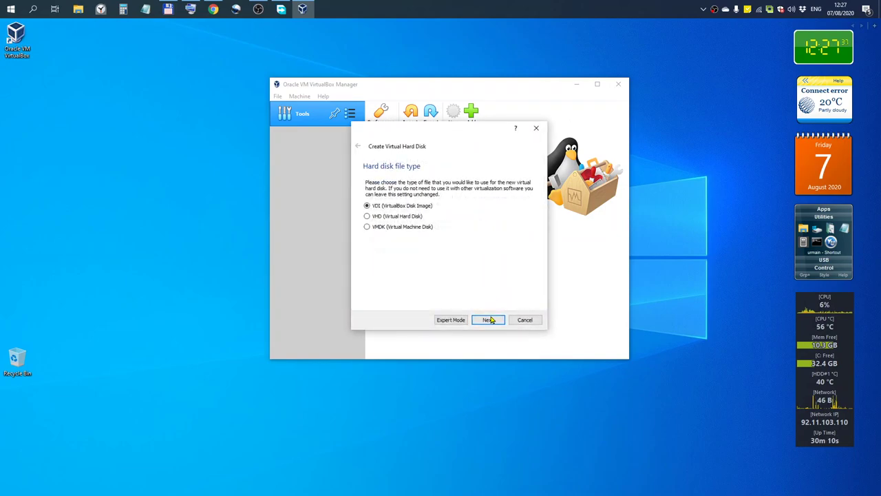
pyautogui.click(488, 320)
pyautogui.click(490, 321)
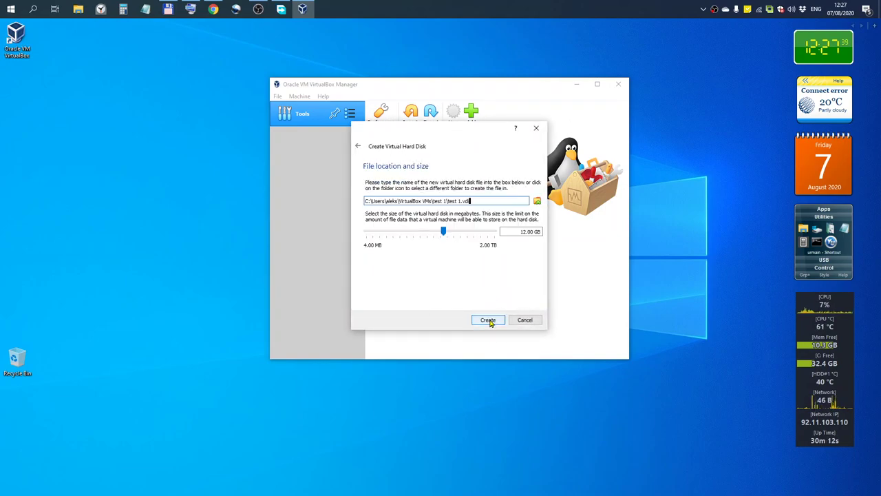
pyautogui.click(488, 320)
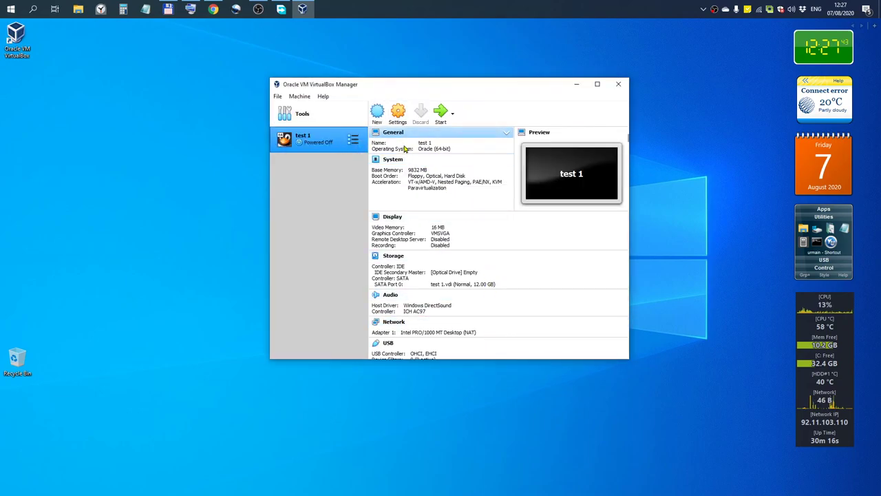
# In the settings of test 1, assign 2 processors with a 91% execution cap and 109 MB of video memory.
pyautogui.click(398, 114)
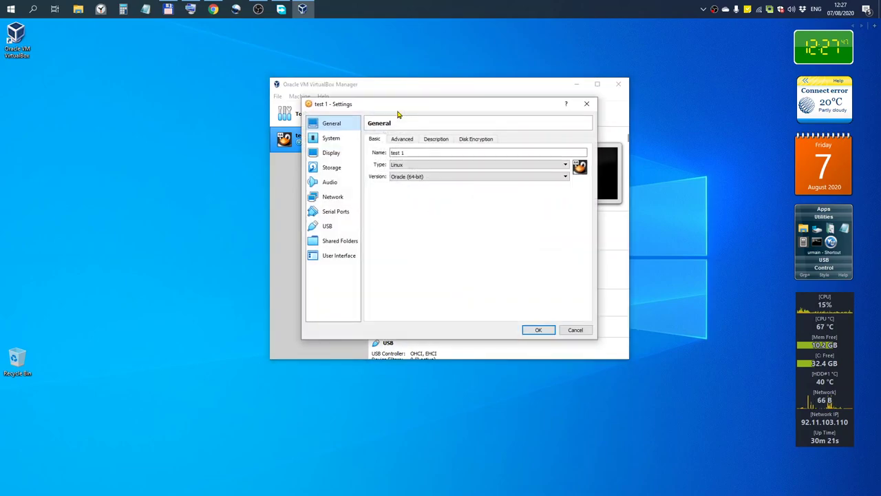
pyautogui.click(331, 138)
pyautogui.click(418, 139)
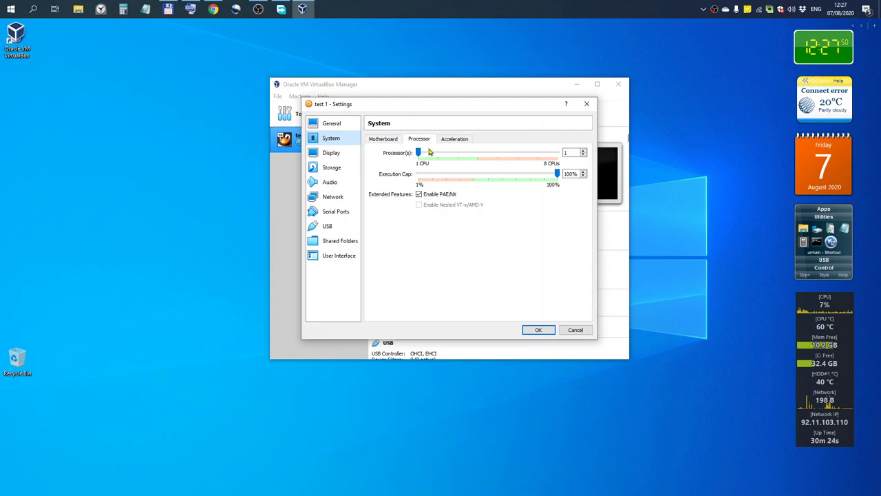
pyautogui.click(584, 151)
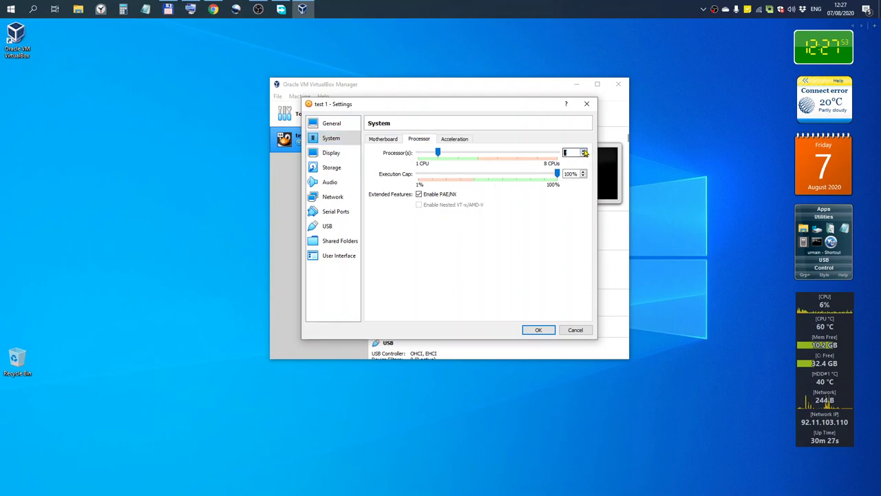
pyautogui.click(558, 175)
pyautogui.moveTo(557, 176); pyautogui.dragTo(545, 176)
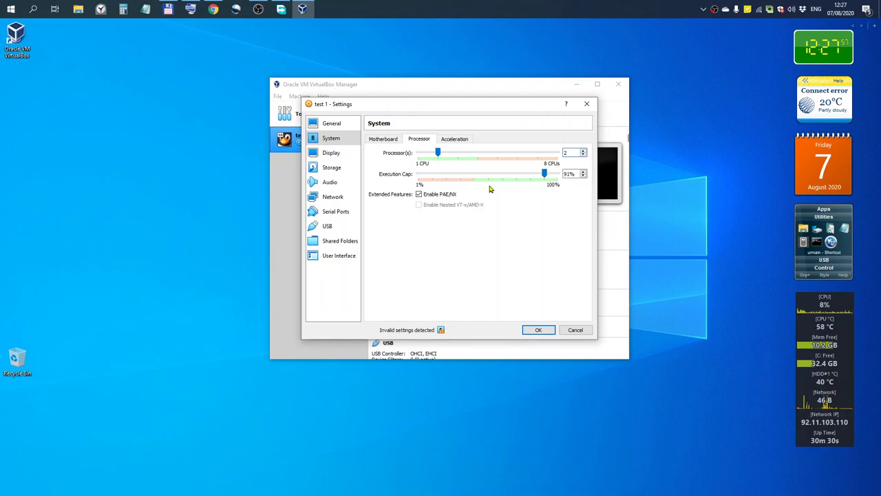
pyautogui.click(334, 154)
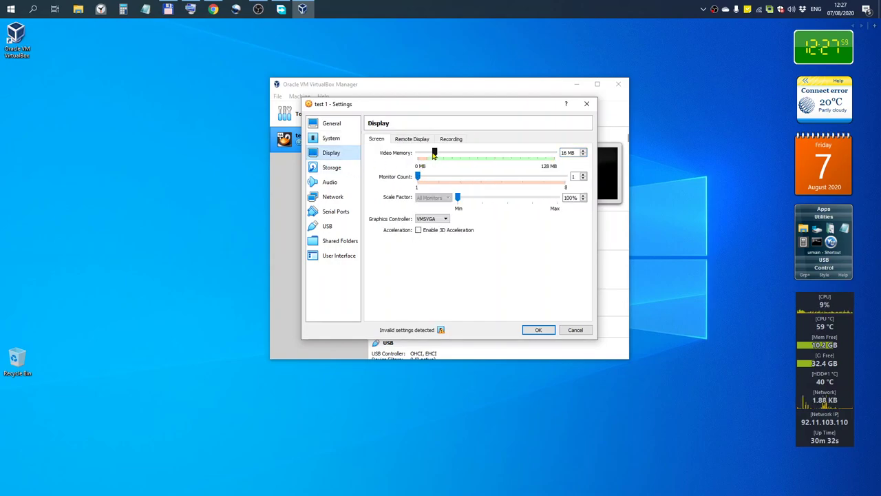
pyautogui.moveTo(445, 154); pyautogui.dragTo(535, 153)
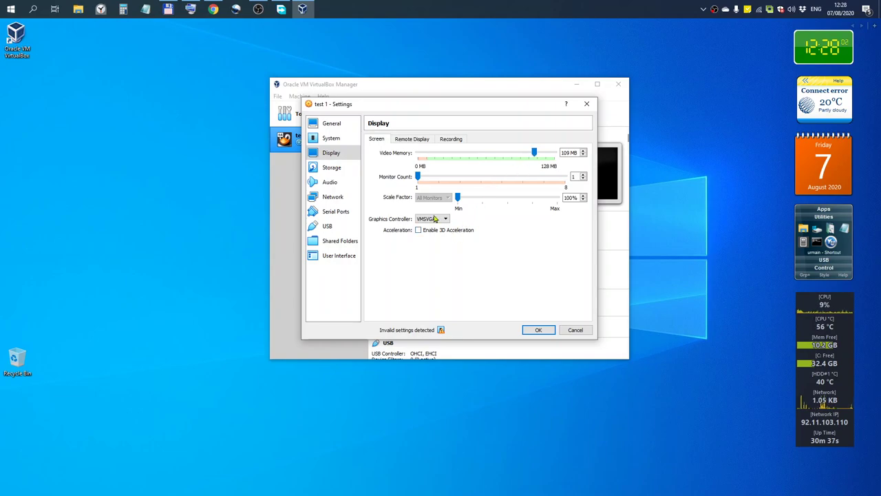
# Attach the disk image pclinuxos64-kde5-magnum-2020.05 from Downloads > virtualbox to the empty optical drive of test 1, and save the settings.
pyautogui.click(329, 172)
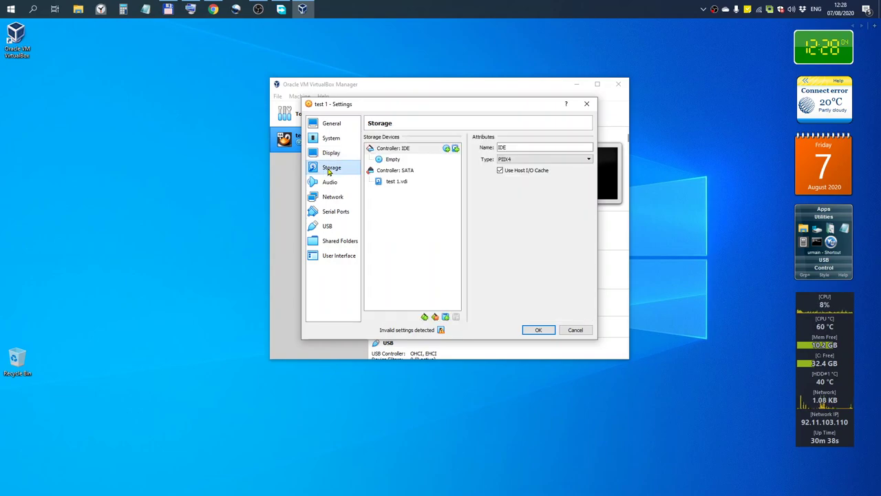
pyautogui.click(401, 164)
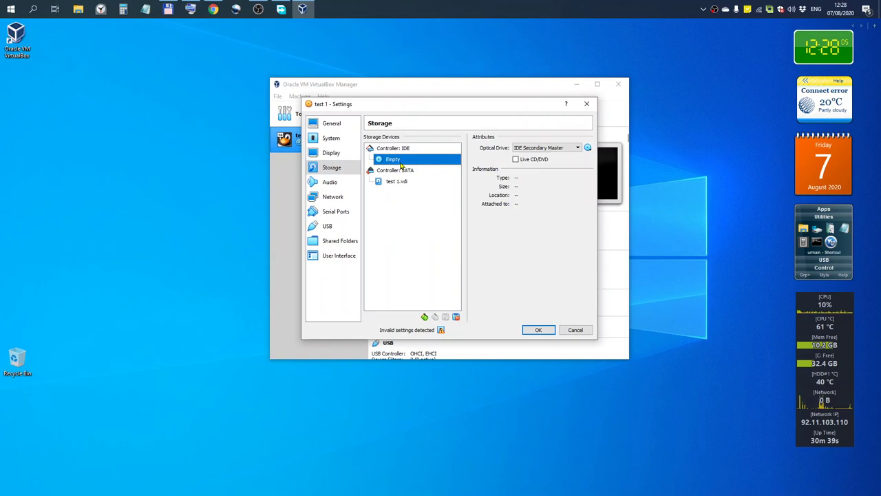
pyautogui.click(589, 148)
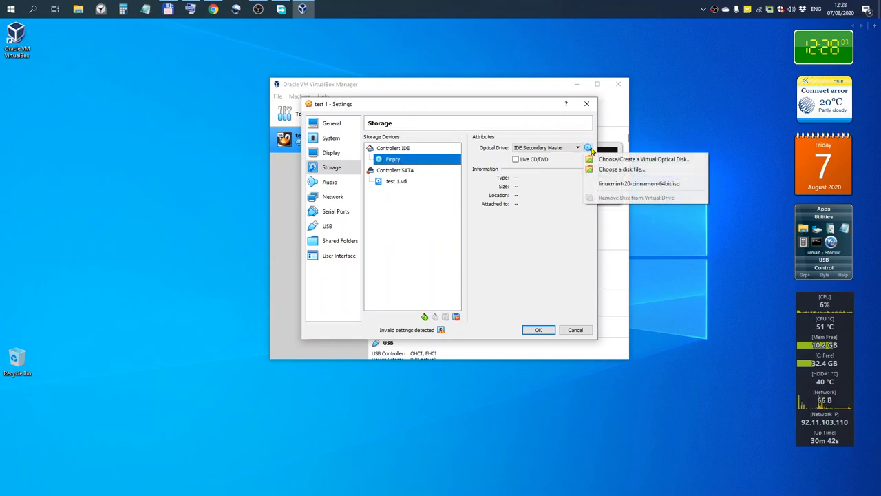
pyautogui.click(613, 171)
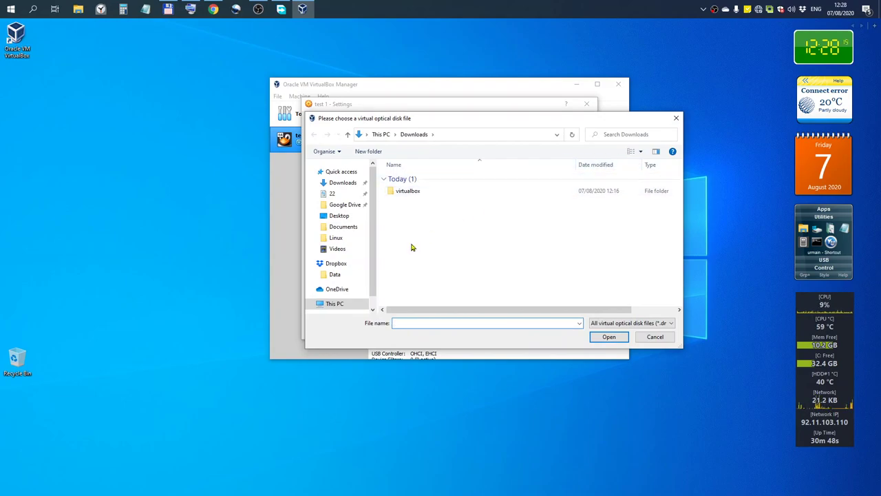
pyautogui.scroll(-1, 365, 287)
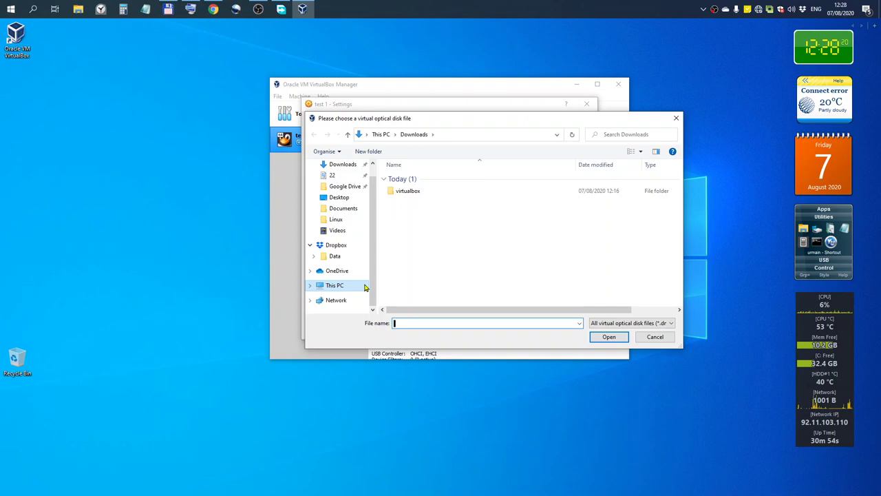
pyautogui.doubleClick(391, 192)
pyautogui.click(407, 179)
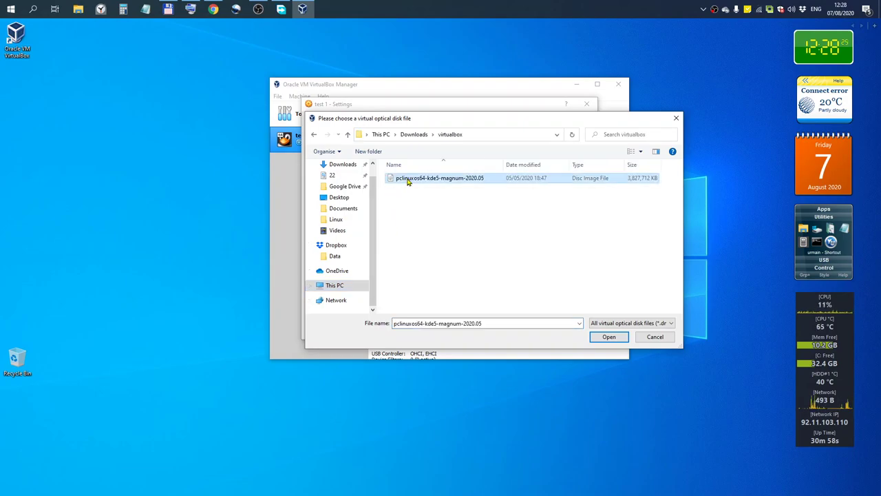
pyautogui.click(609, 337)
pyautogui.click(539, 330)
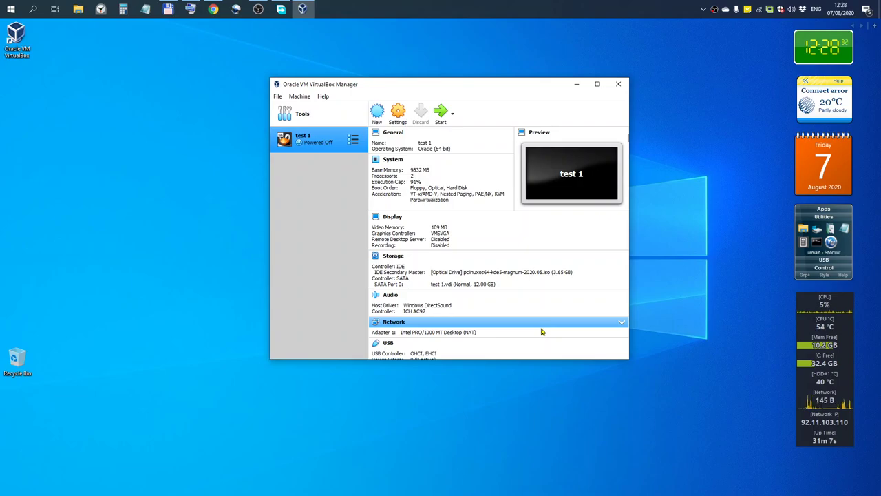
# Start test 1 from the pclinuxos64-kde5-magnum-2020.05.iso start-up disk and choose the UK keyboard layout in the guest system.
pyautogui.click(442, 113)
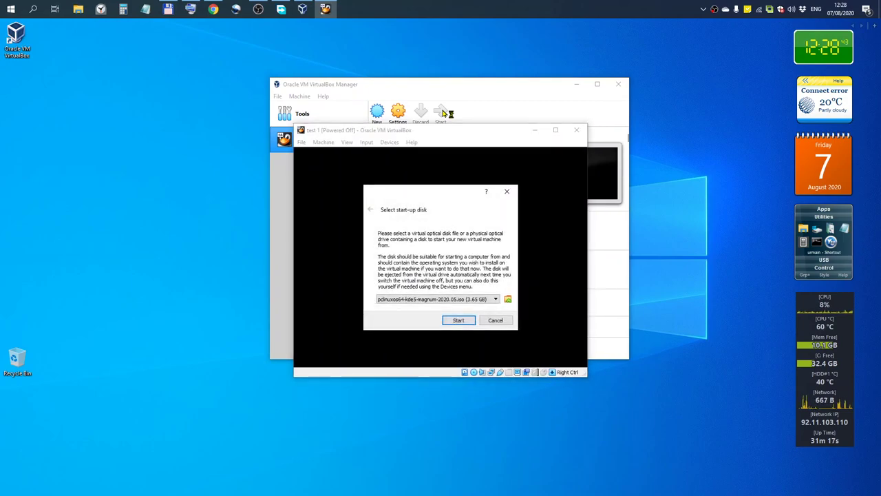
pyautogui.click(459, 320)
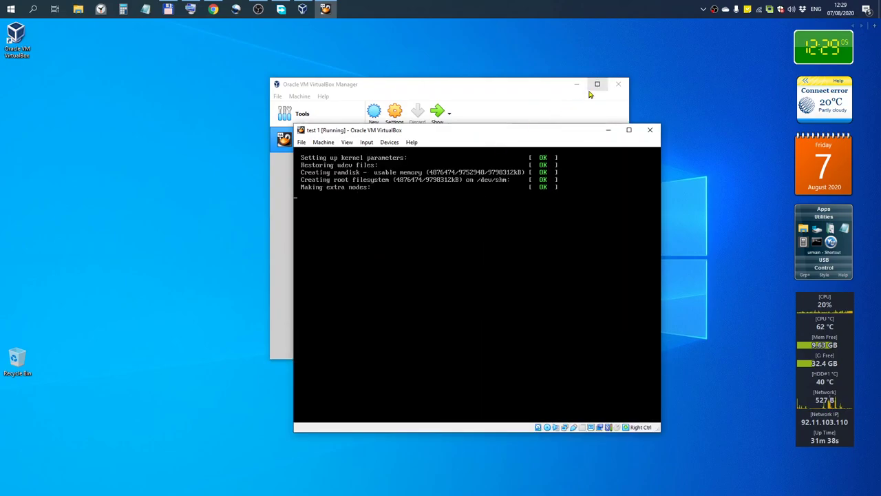
pyautogui.moveTo(551, 136); pyautogui.dragTo(418, 66)
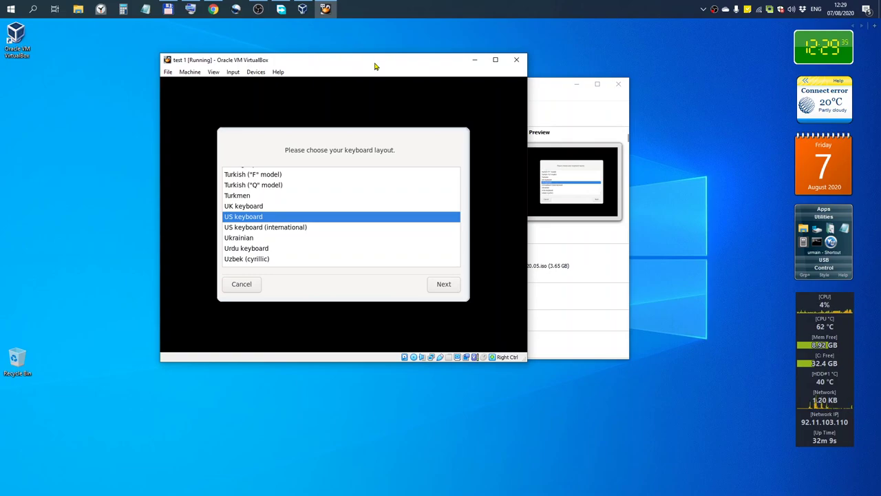
pyautogui.press('Up')
pyautogui.press('Return')
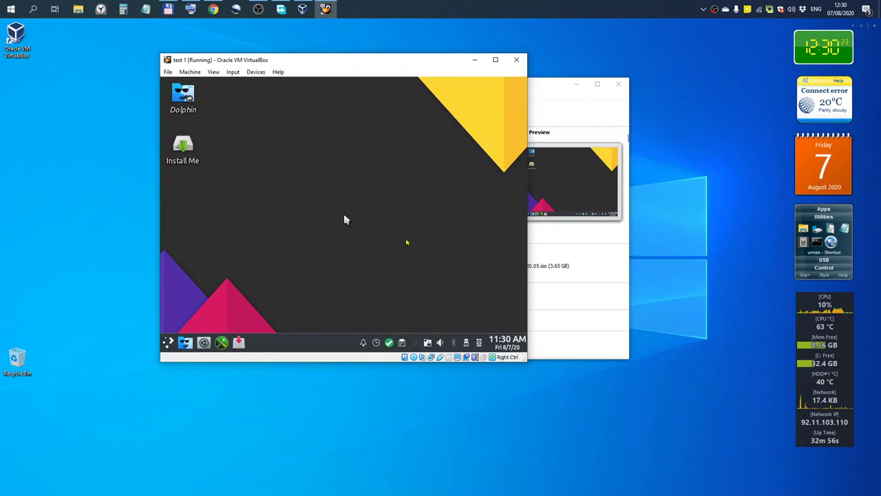
# Take a snapshot of the running test 1 machine with the name Snapshot 1 and no description.
pyautogui.click(190, 72)
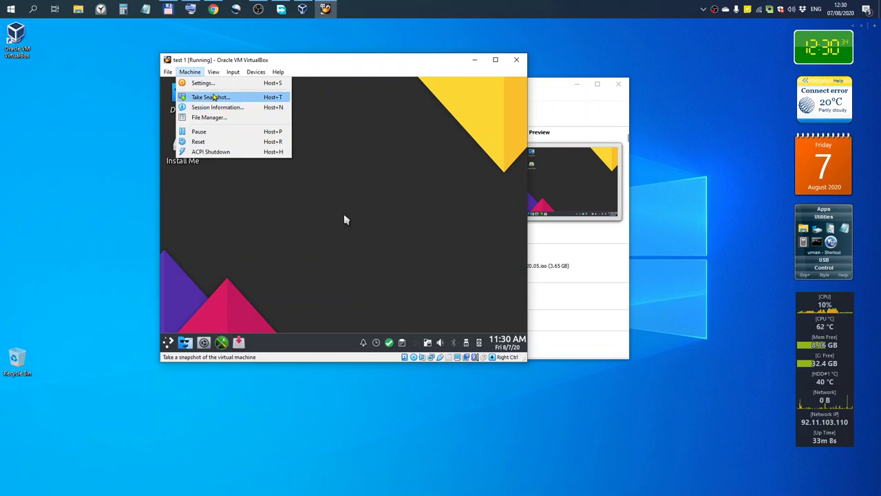
pyautogui.click(213, 97)
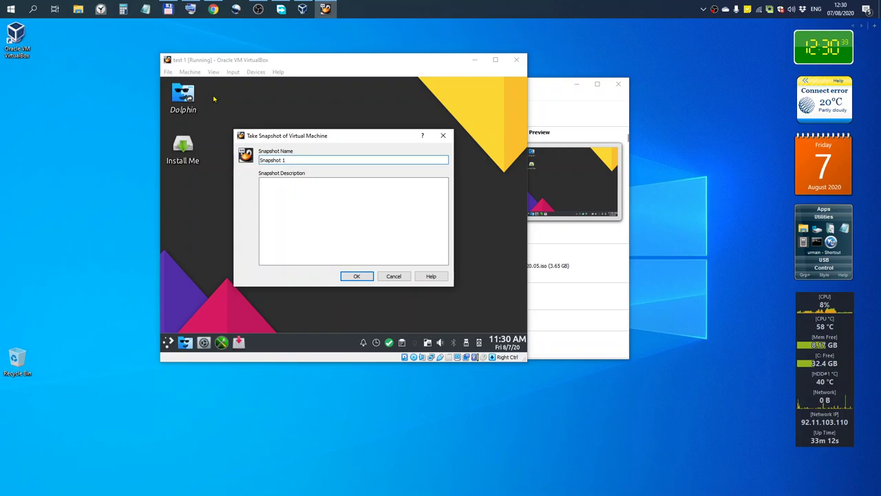
pyautogui.click(358, 276)
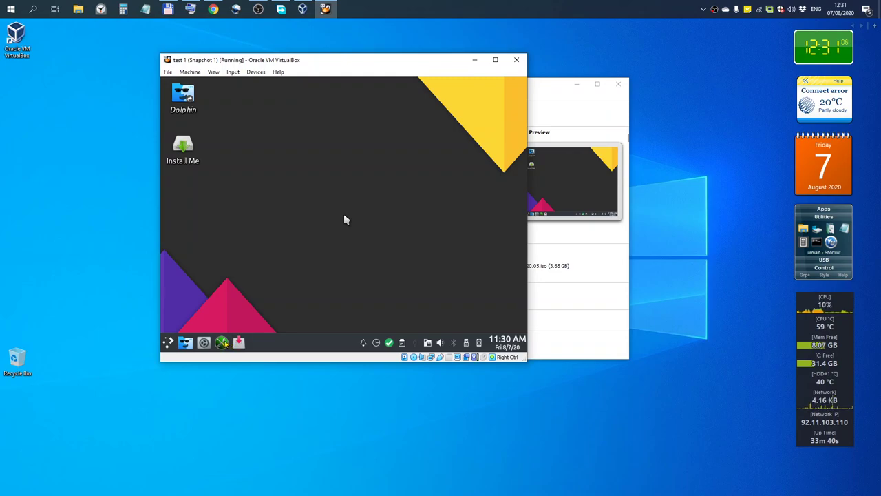
# Decline the mouse capture and close test 1 by powering off the machine without restoring the current snapshot.
pyautogui.click(346, 220)
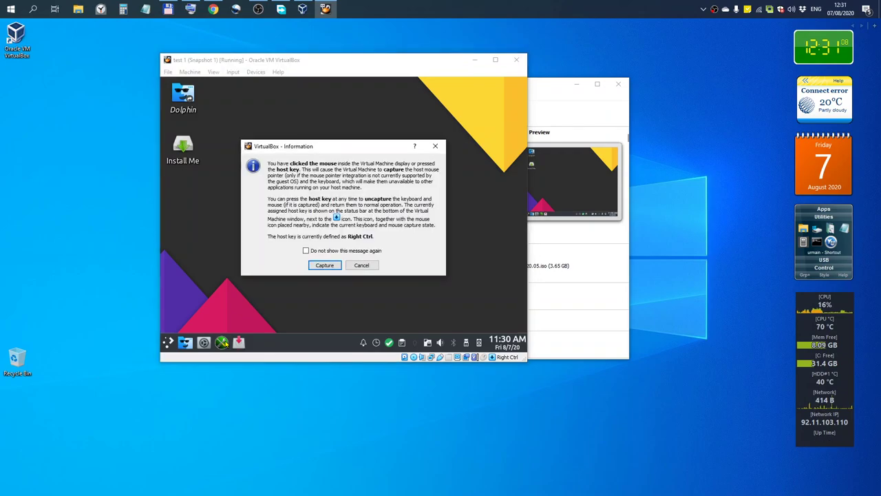
pyautogui.click(366, 267)
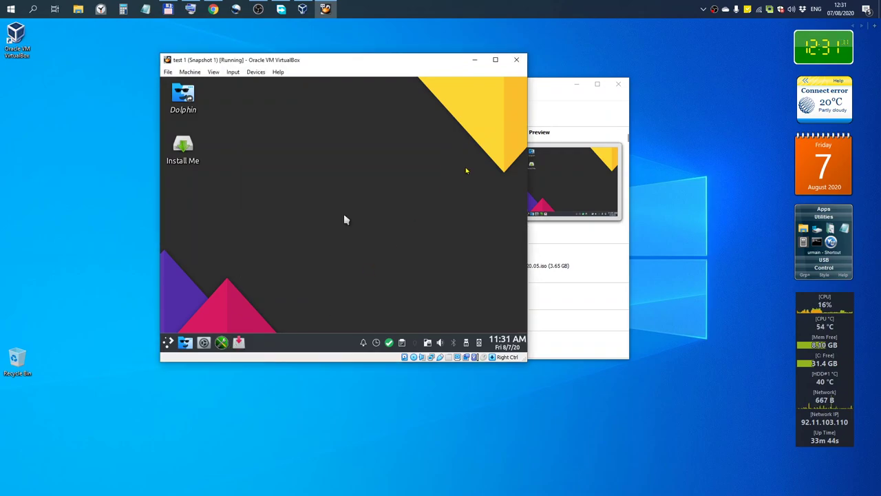
pyautogui.click(517, 60)
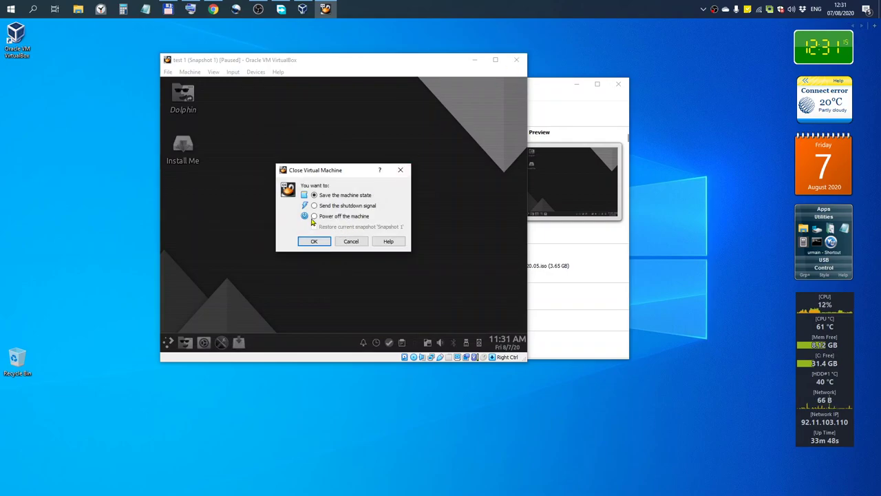
pyautogui.click(314, 217)
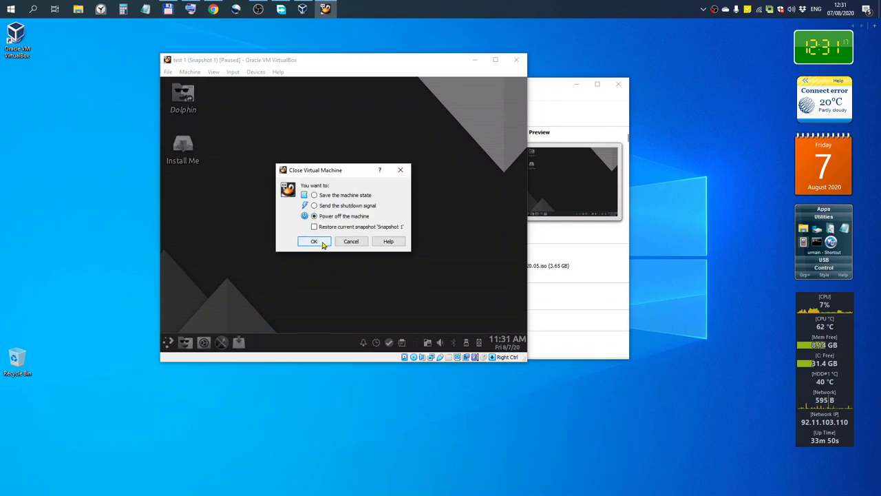
pyautogui.click(314, 241)
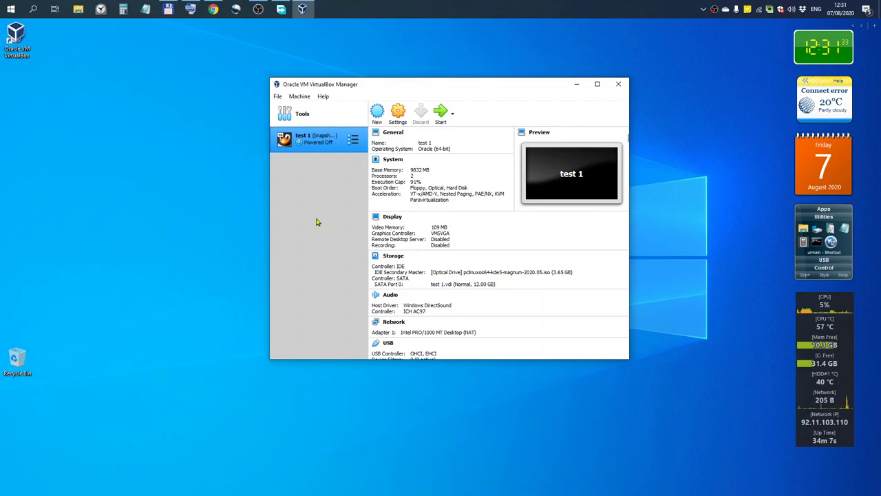
# Start exporting test 1 as an Open Virtualization Format 1.0 appliance and choose the Downloads folder as the destination.
pyautogui.click(289, 116)
pyautogui.click(278, 97)
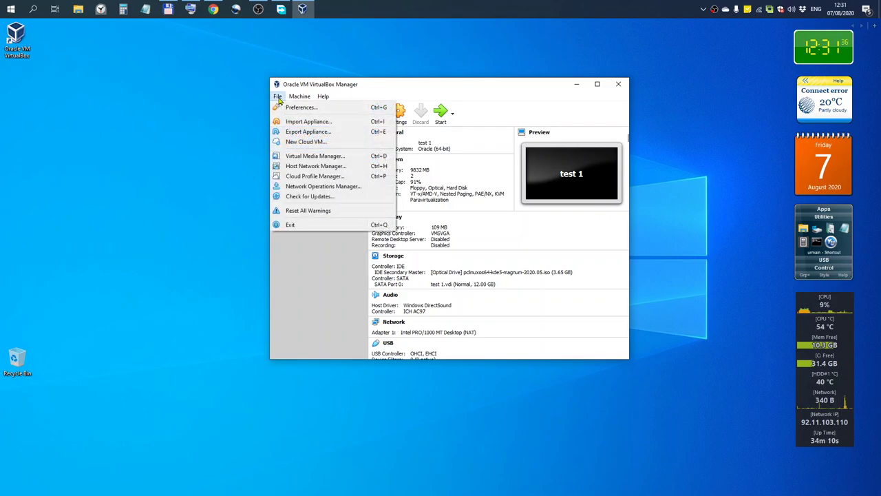
pyautogui.click(322, 134)
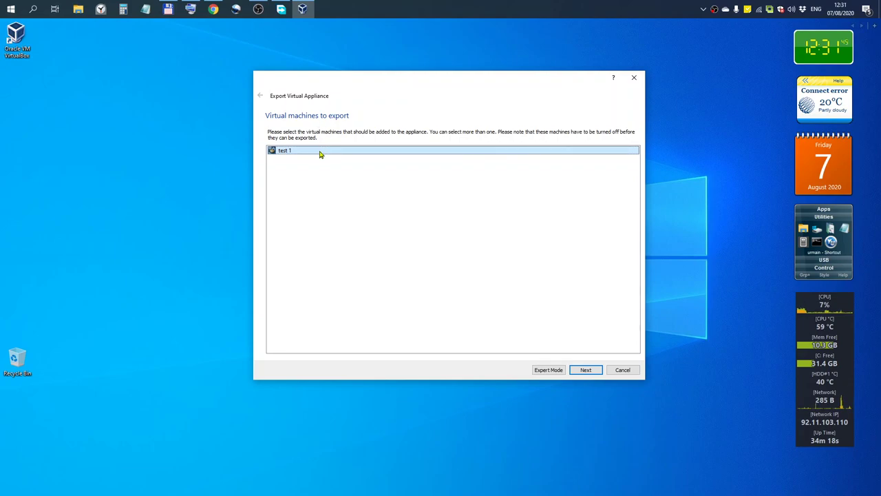
pyautogui.click(585, 370)
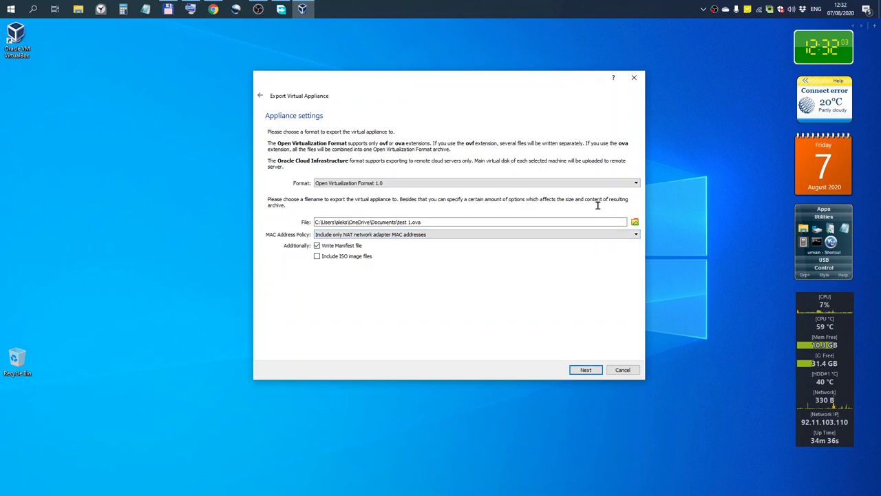
pyautogui.click(635, 223)
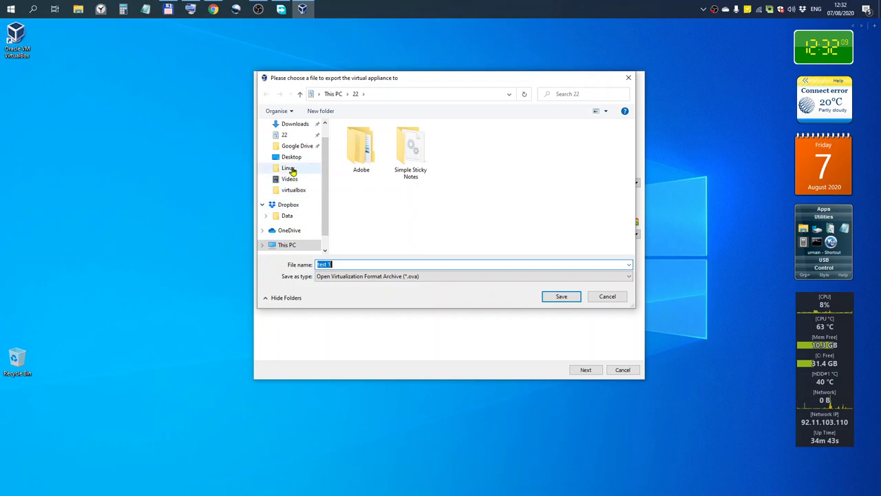
pyautogui.click(295, 127)
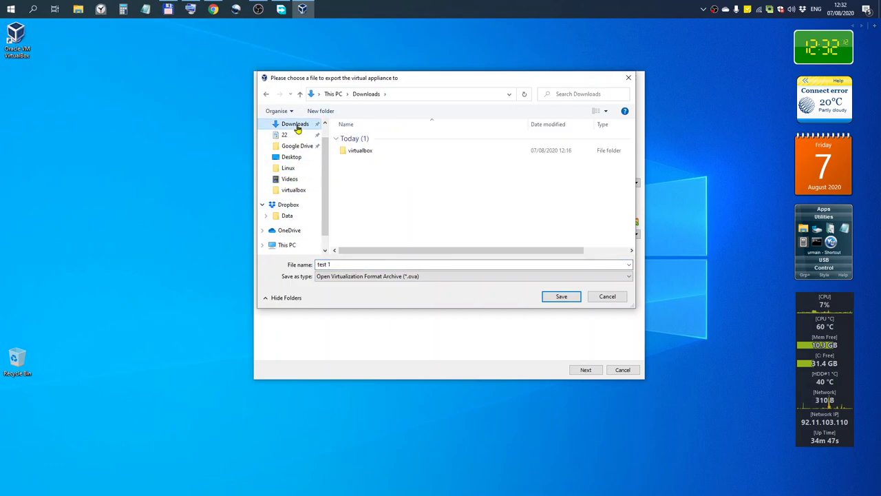
pyautogui.click(329, 265)
pyautogui.press('BackSpace')
pyautogui.press('BackSpace')
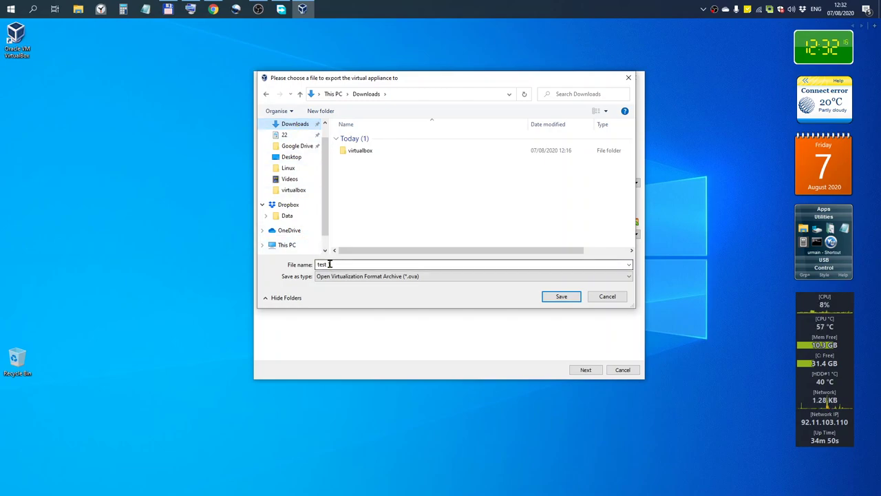
pyautogui.hotkey('ctrl', 'z')
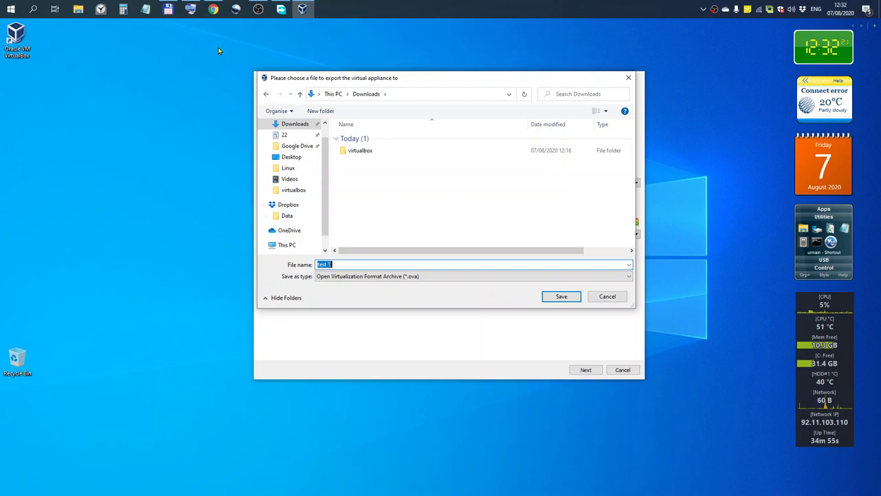
# Name the appliance file pckoskde using the On-Screen Keyboard and save this export location.
pyautogui.click(191, 8)
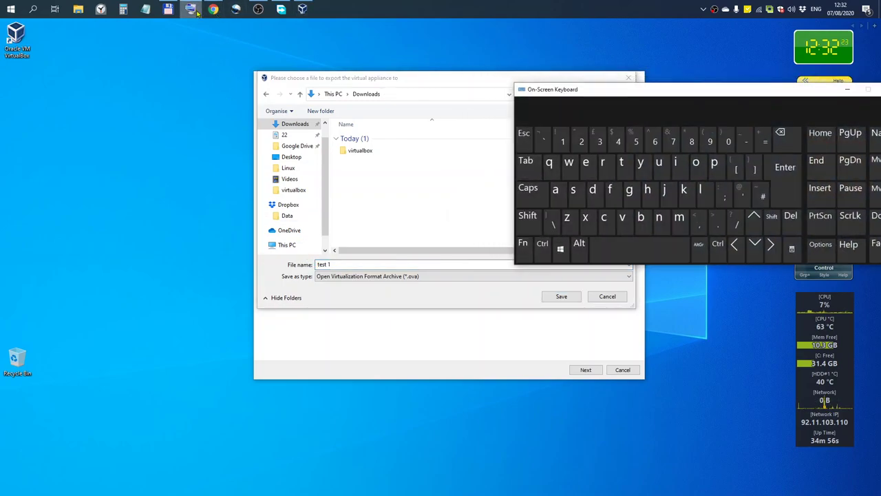
pyautogui.click(339, 264)
pyautogui.click(784, 137)
pyautogui.click(714, 163)
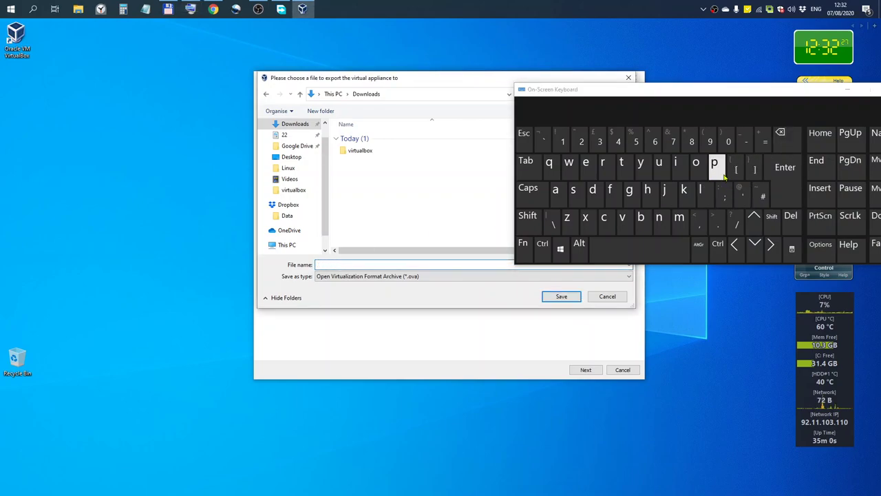
pyautogui.click(603, 219)
pyautogui.click(684, 194)
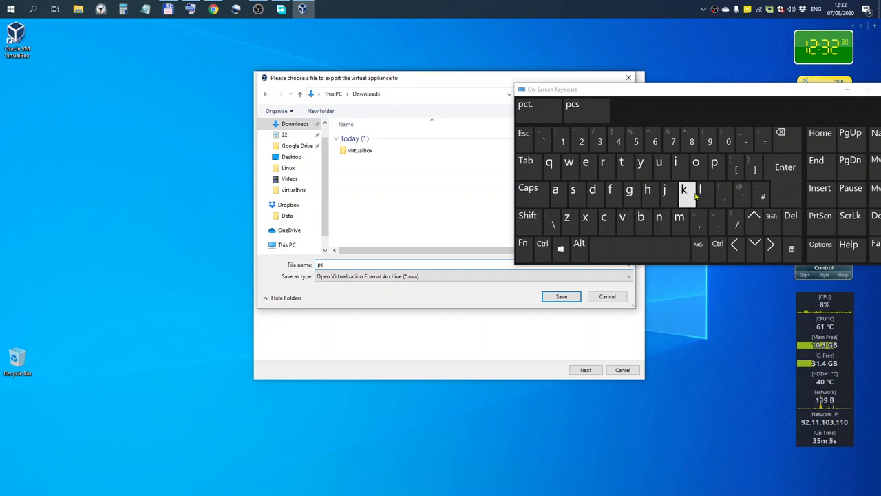
pyautogui.click(696, 163)
pyautogui.click(574, 191)
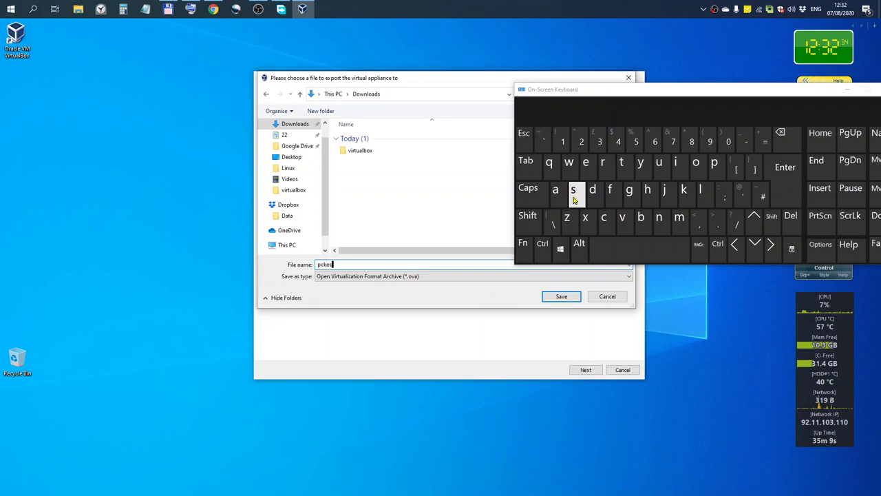
pyautogui.click(683, 191)
pyautogui.click(594, 192)
pyautogui.click(586, 165)
pyautogui.click(562, 296)
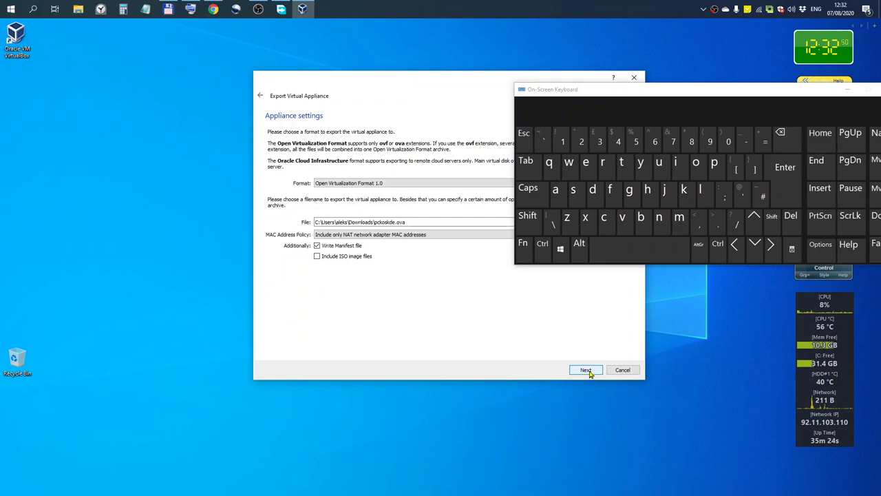
# Export the appliance with the default virtual system settings, minimize the On-Screen Keyboard and move the VirtualBox Manager window aside.
pyautogui.click(585, 370)
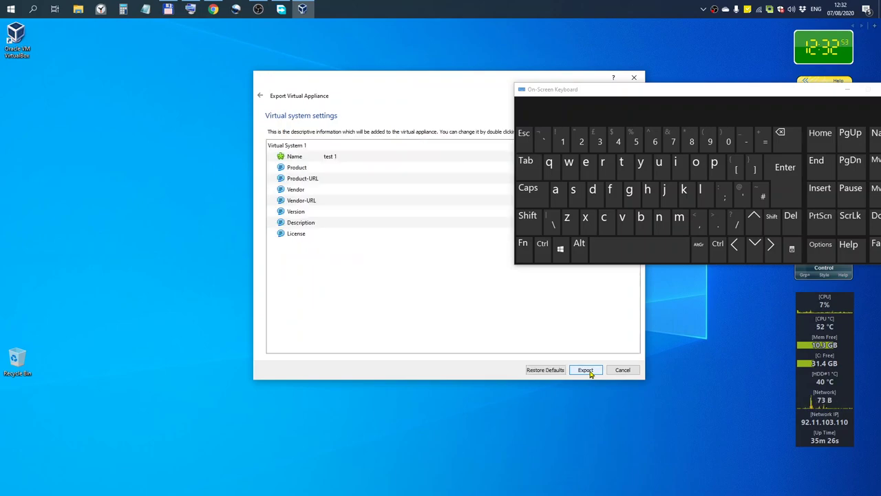
pyautogui.click(585, 370)
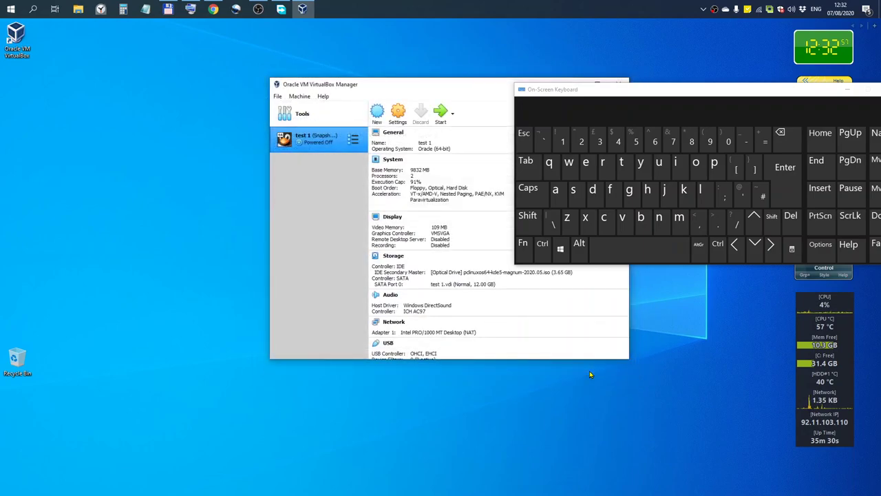
pyautogui.click(849, 92)
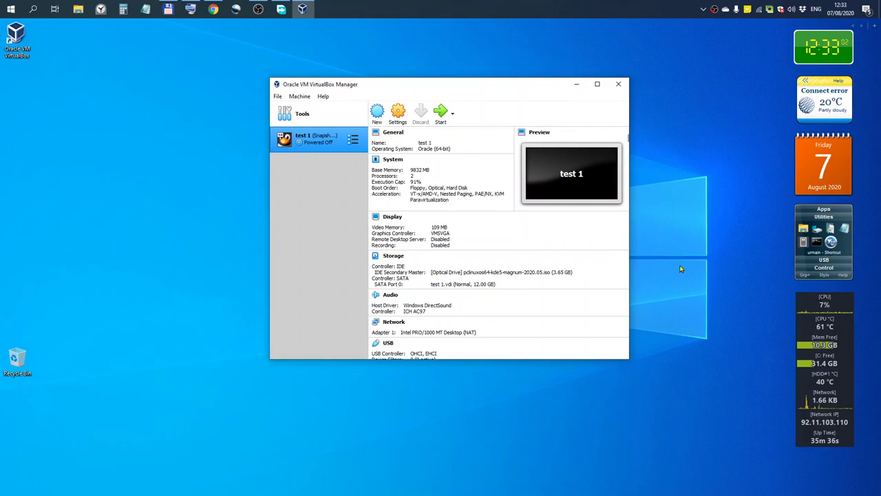
pyautogui.moveTo(494, 87); pyautogui.dragTo(347, 53)
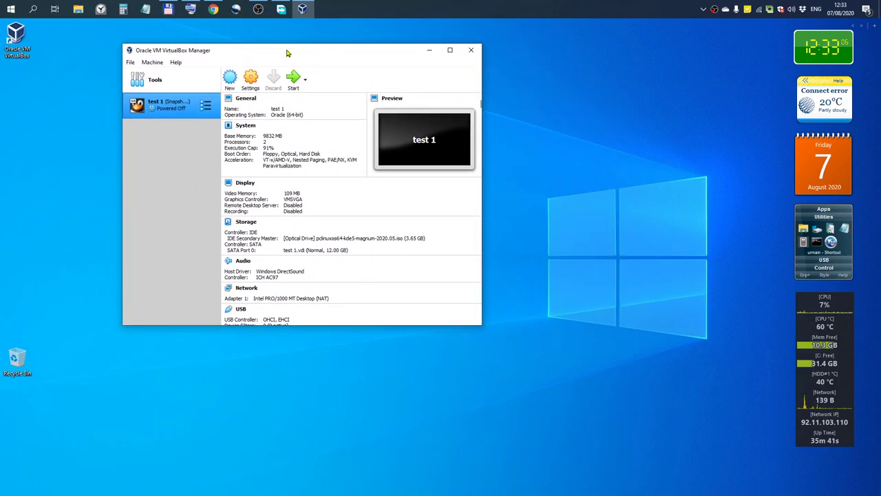
# Switch to Total Commander, compare the exported pckoskde appliance in Downloads with the pclinuxos64-kde5-magnum-2020.05 ISO, and minimize the file manager.
pyautogui.click(168, 8)
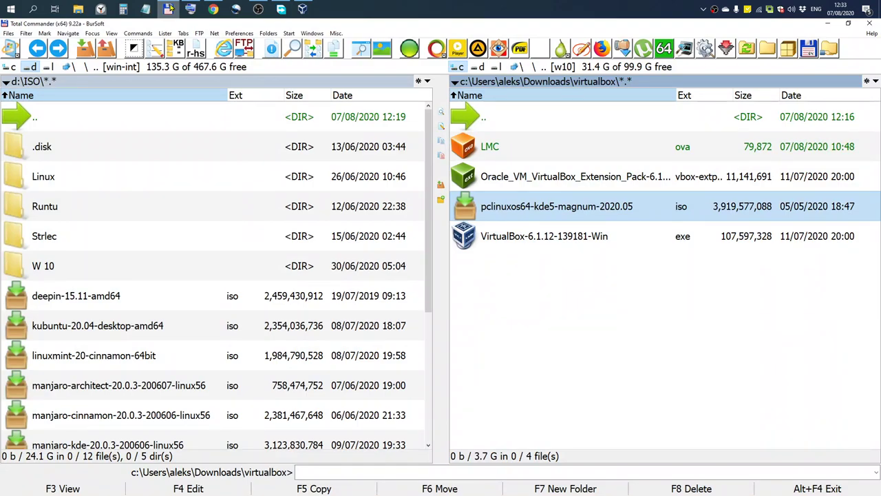
pyautogui.click(125, 188)
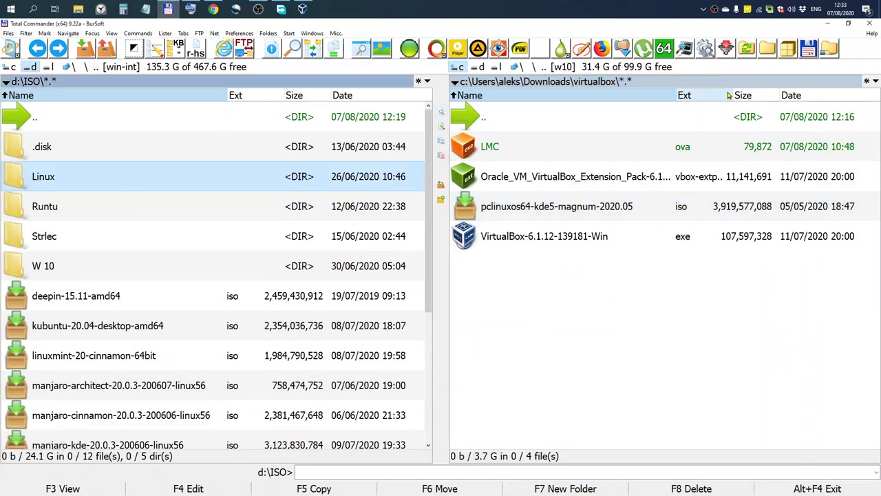
pyautogui.click(726, 49)
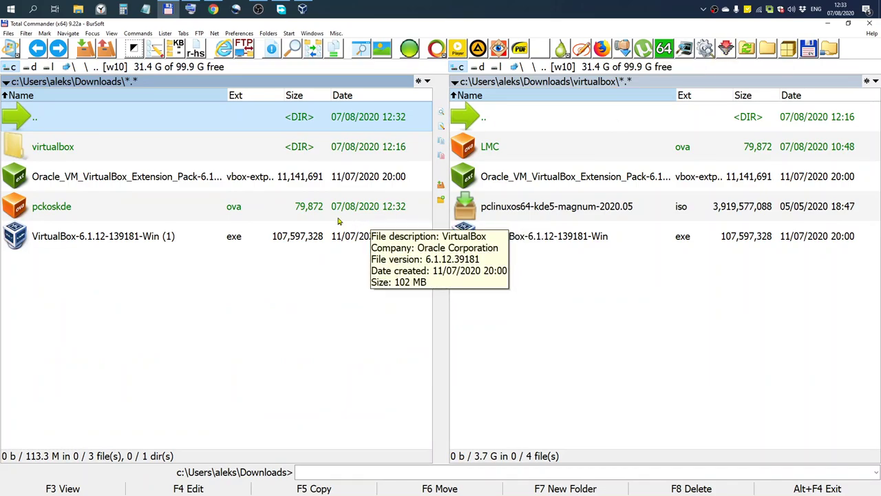
pyautogui.click(215, 212)
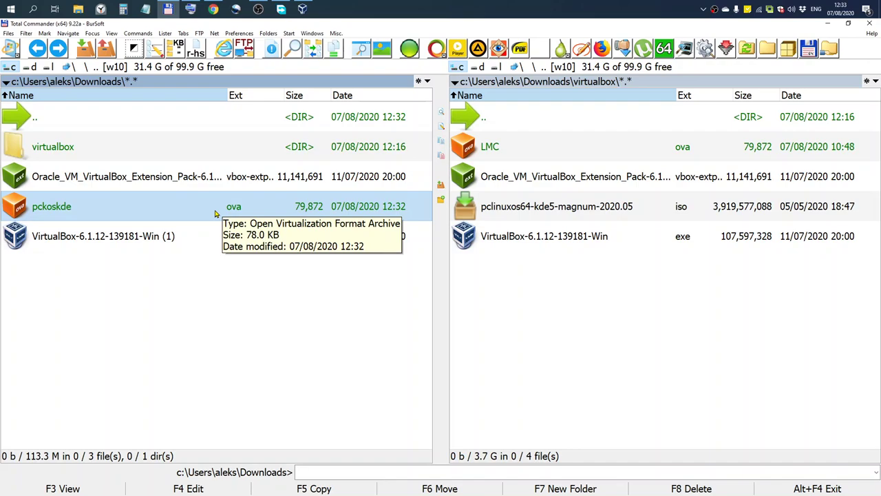
pyautogui.click(575, 210)
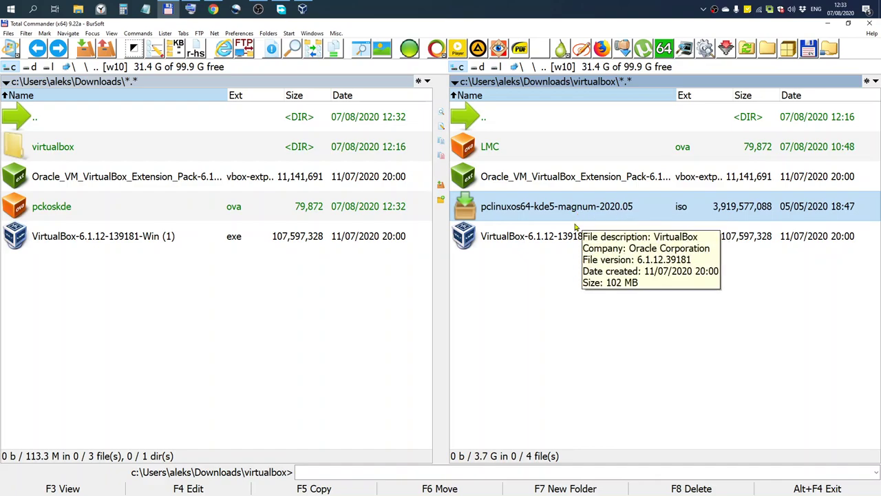
pyautogui.click(828, 24)
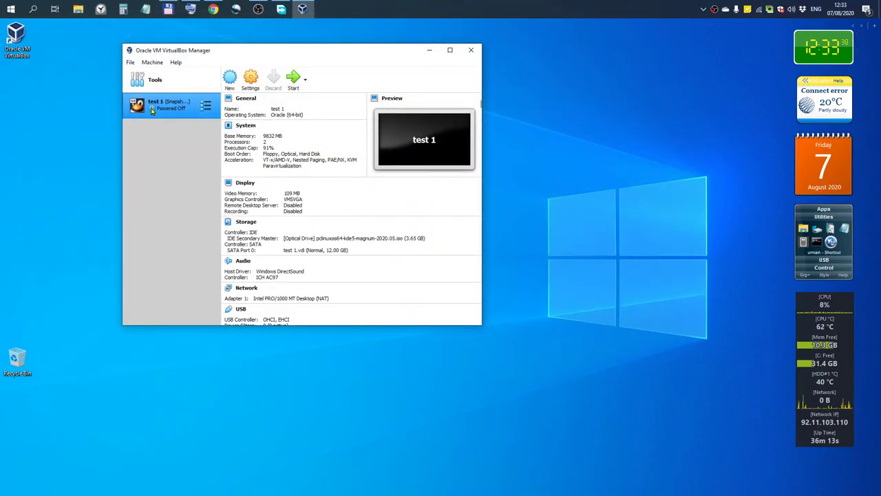
# Remove the test 1 virtual machine and delete all of its files from the hard disk.
pyautogui.click(205, 106)
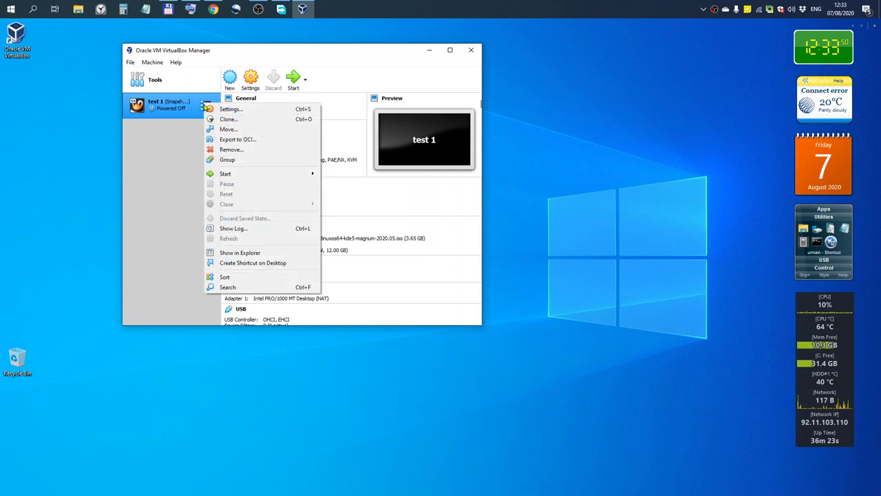
pyautogui.click(228, 150)
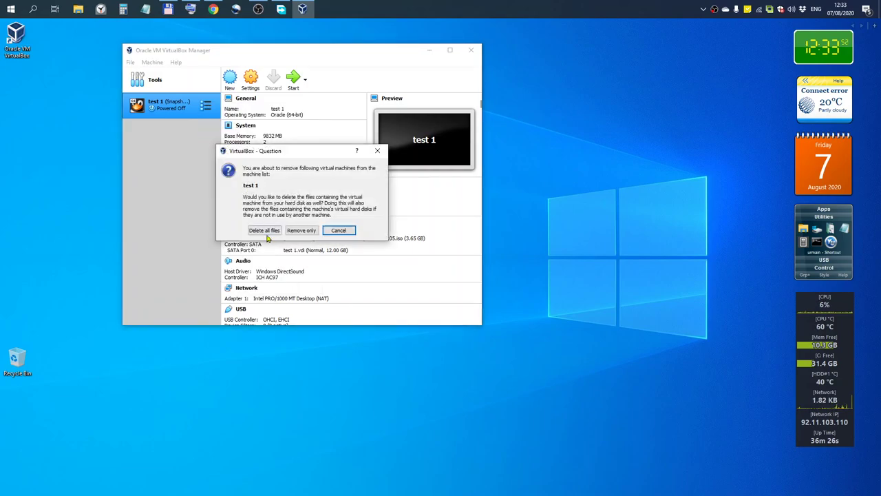
pyautogui.click(264, 233)
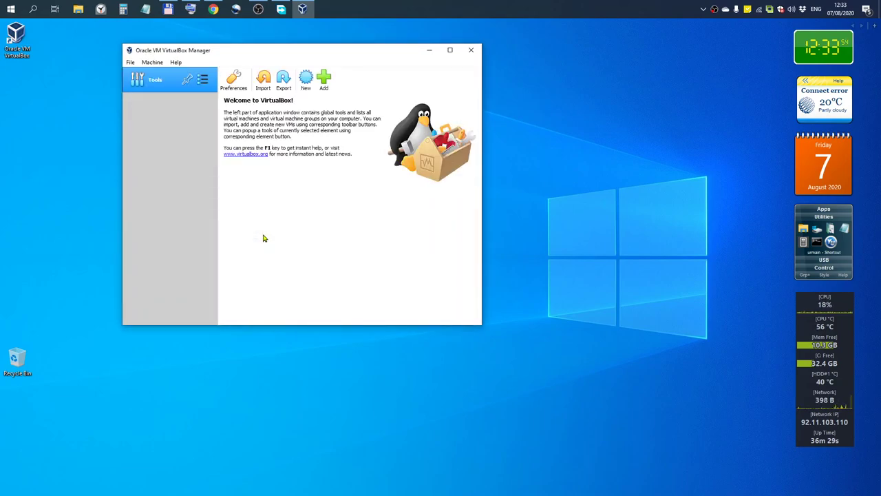
# Import the pckoskde appliance from the Downloads folder on the local file system, keeping the default appliance settings.
pyautogui.click(129, 62)
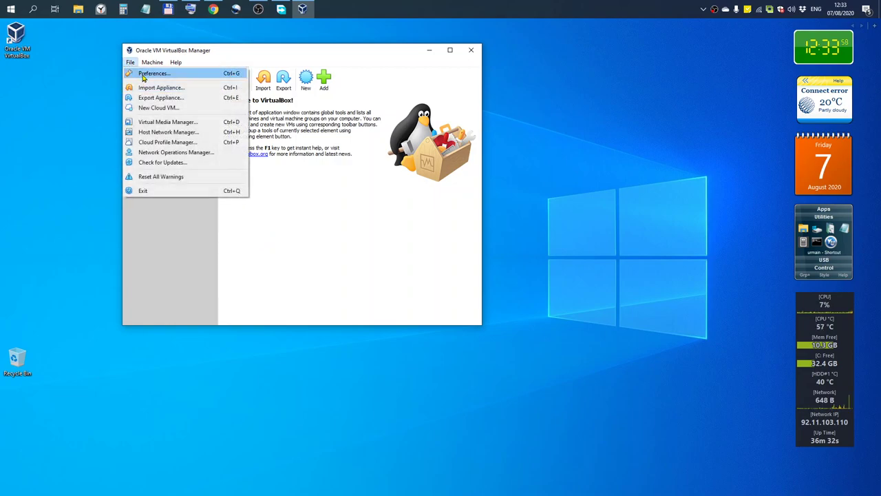
pyautogui.click(161, 88)
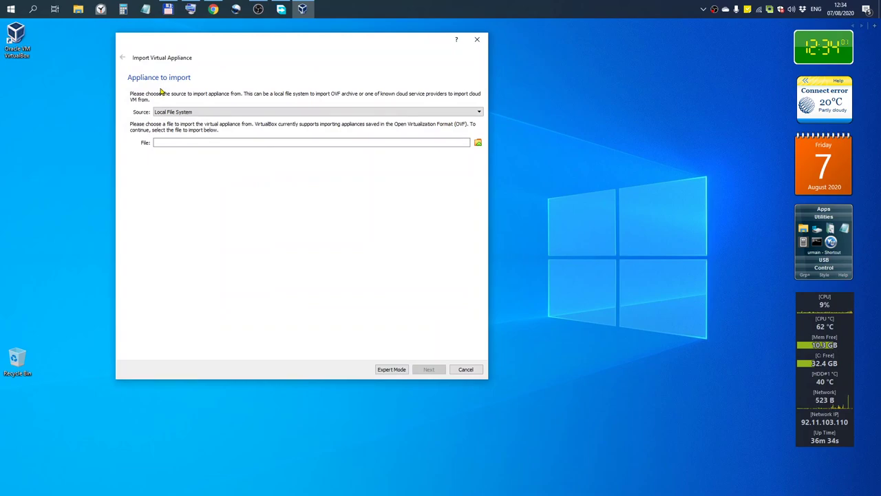
pyautogui.click(479, 143)
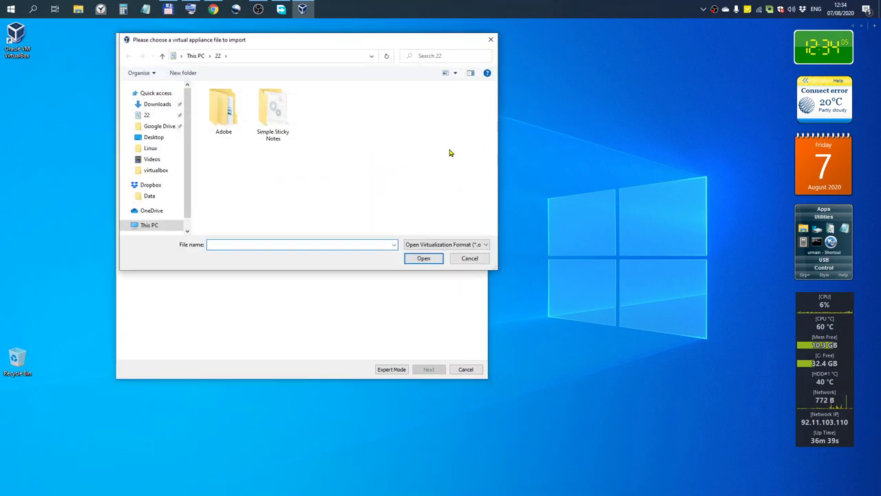
pyautogui.click(166, 104)
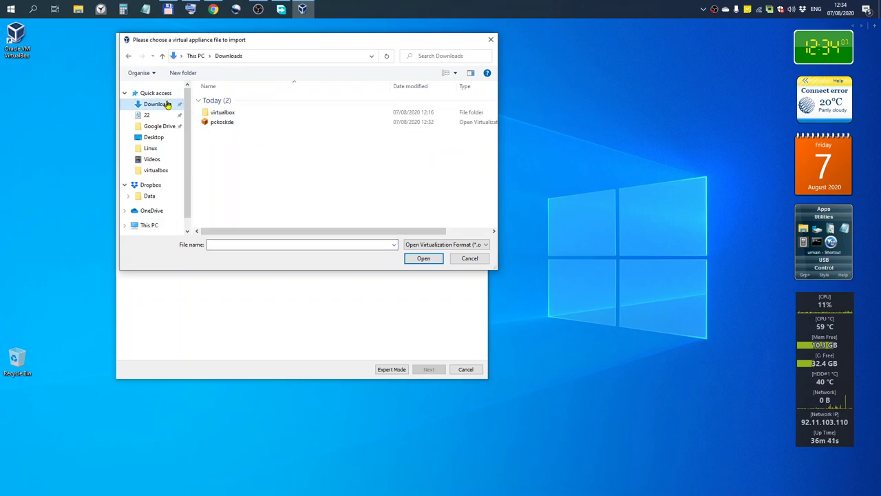
pyautogui.click(220, 121)
pyautogui.click(423, 259)
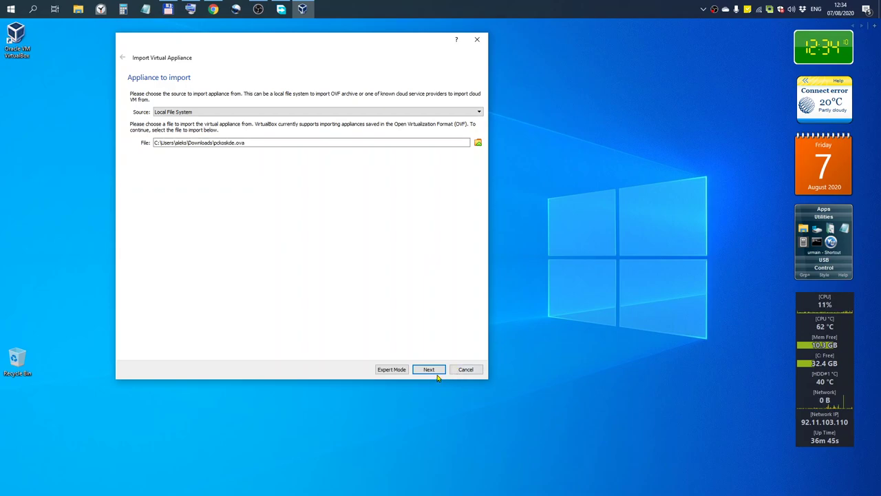
pyautogui.click(430, 370)
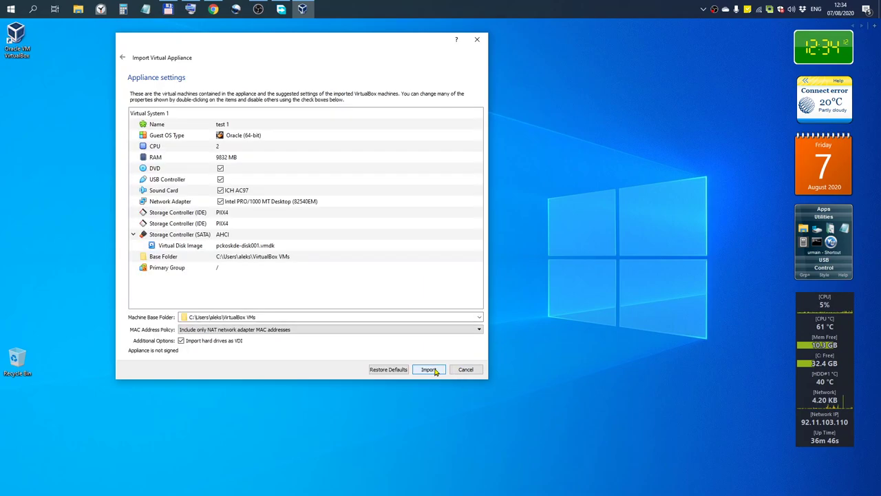
pyautogui.click(430, 370)
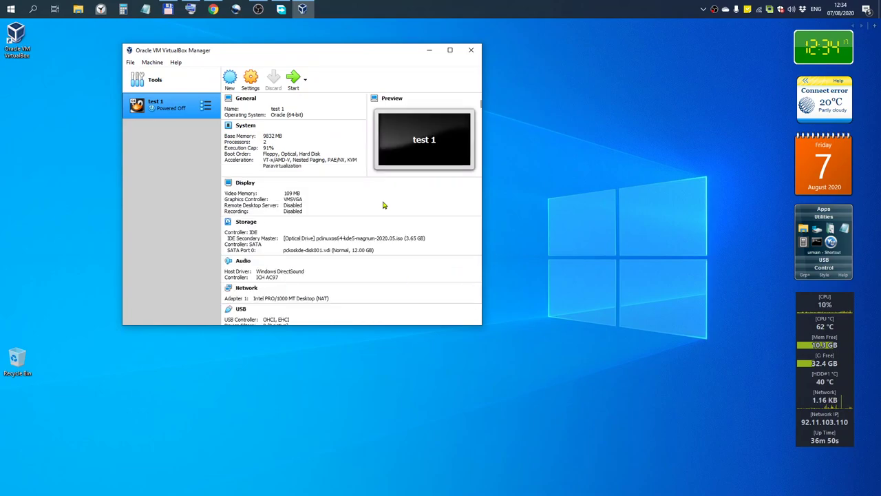
# Start the imported test 1 machine and boot the PCLinuxOS LiveCD with the UK keyboard layout.
pyautogui.click(294, 80)
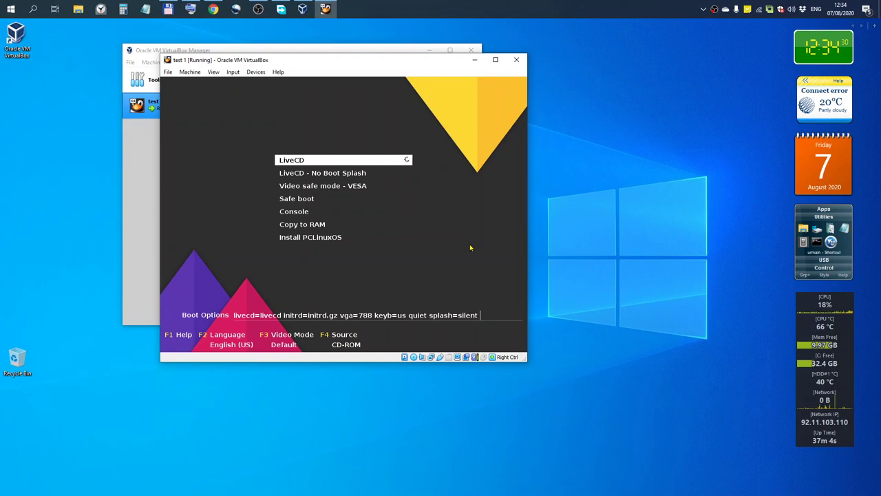
pyautogui.press('Return')
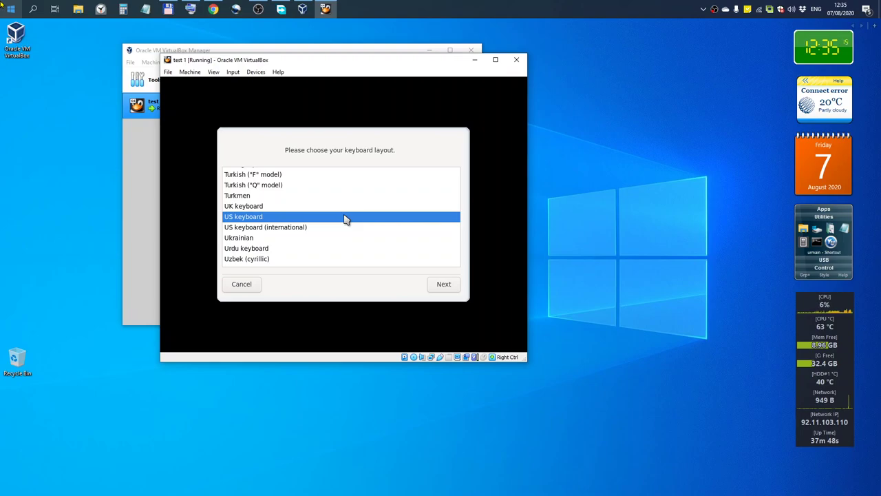
pyautogui.press('Up')
pyautogui.press('Return')
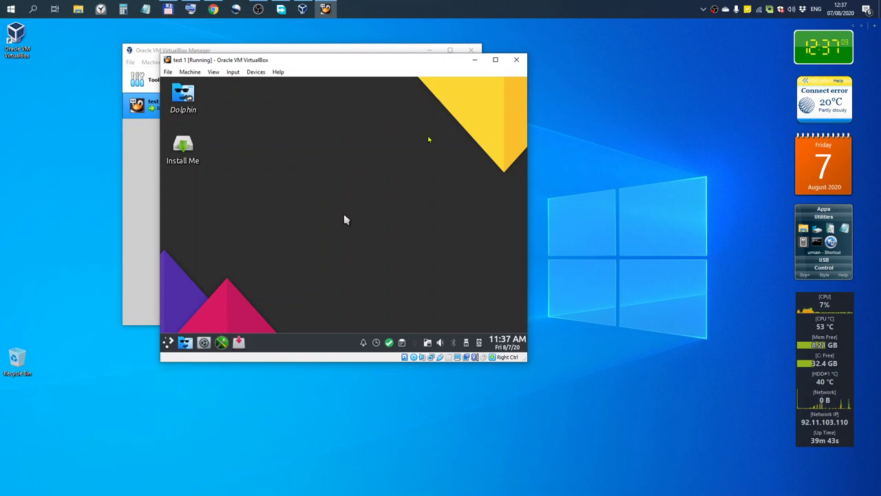
# Close test 1 by powering off the machine and exit VirtualBox Manager, dismissing its runtime error.
pyautogui.click(515, 60)
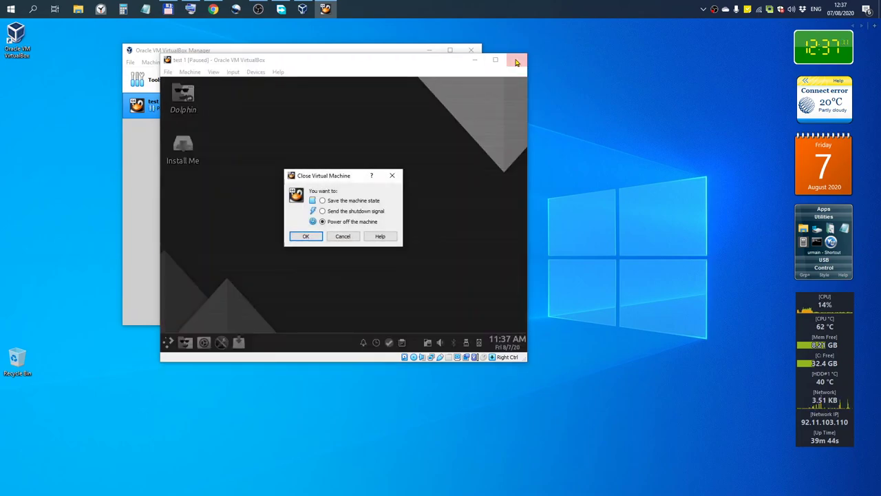
pyautogui.click(305, 239)
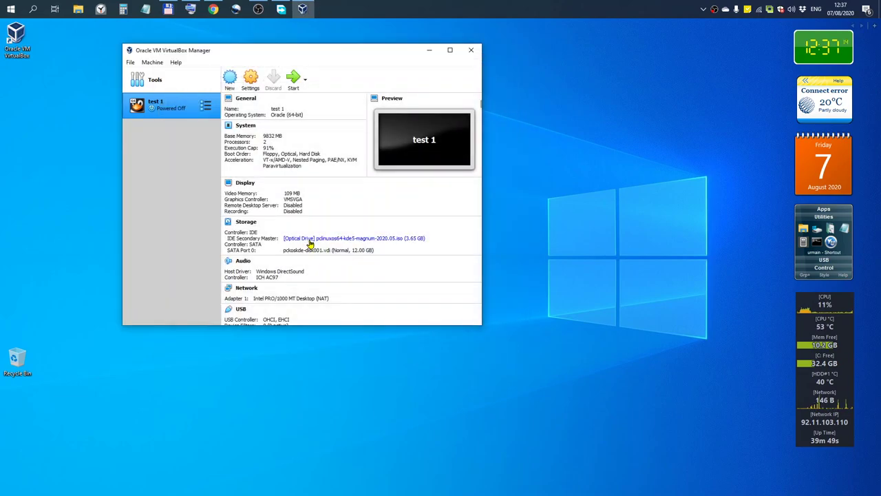
pyautogui.click(472, 51)
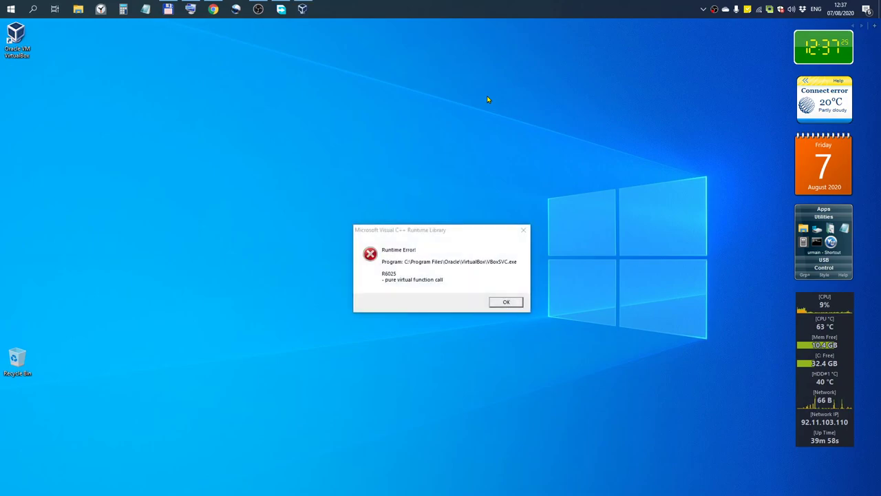
pyautogui.click(500, 304)
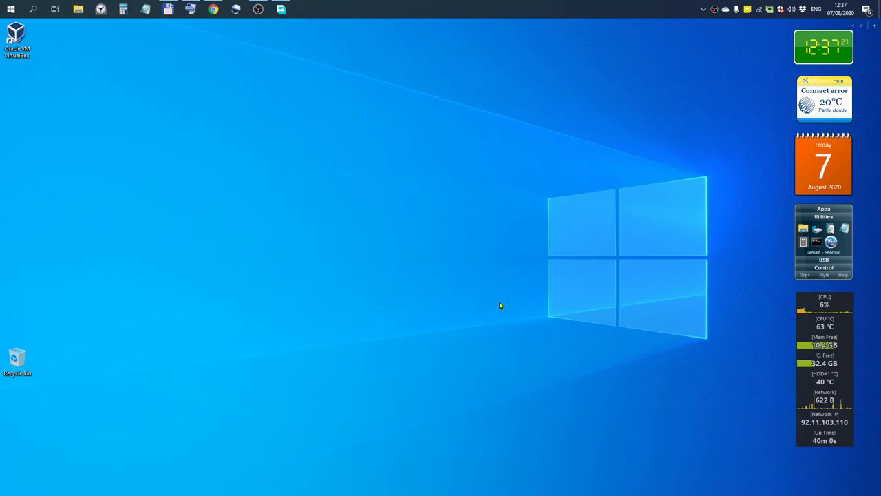
pyautogui.rightClick(714, 10)
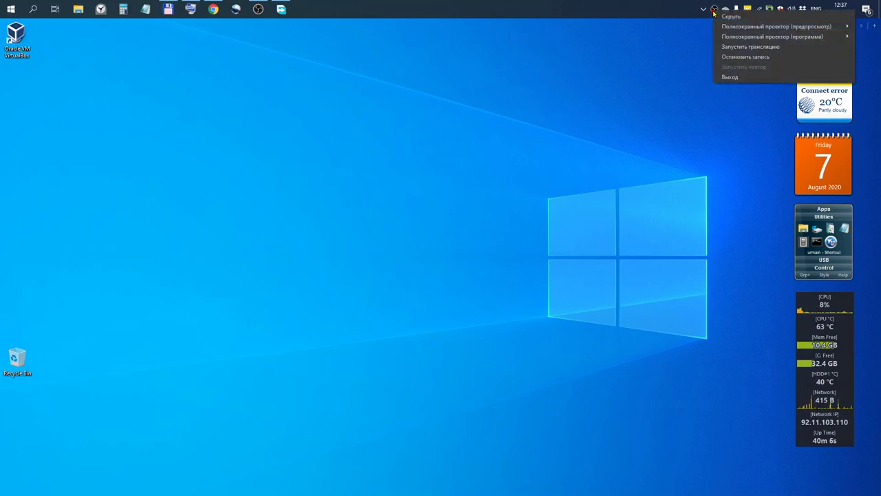